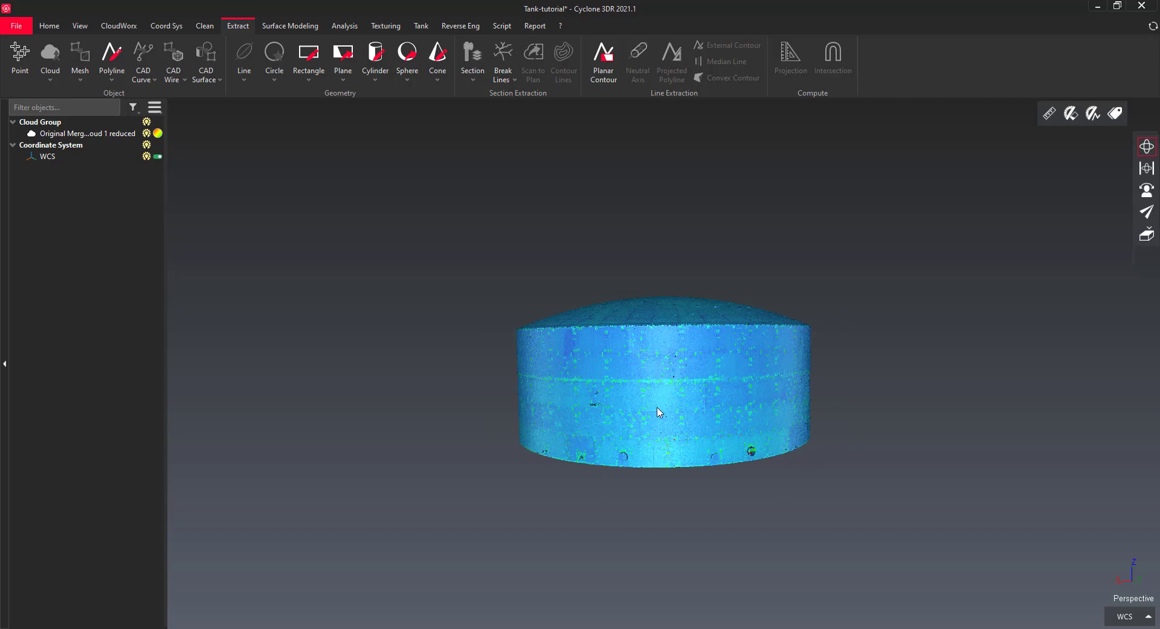
# - Switch to an orthographic view and begin drawing a cylinder on the tank cloud with its axis locked to Z (0, 0, 1)
pyautogui.scroll(10, 695, 379)
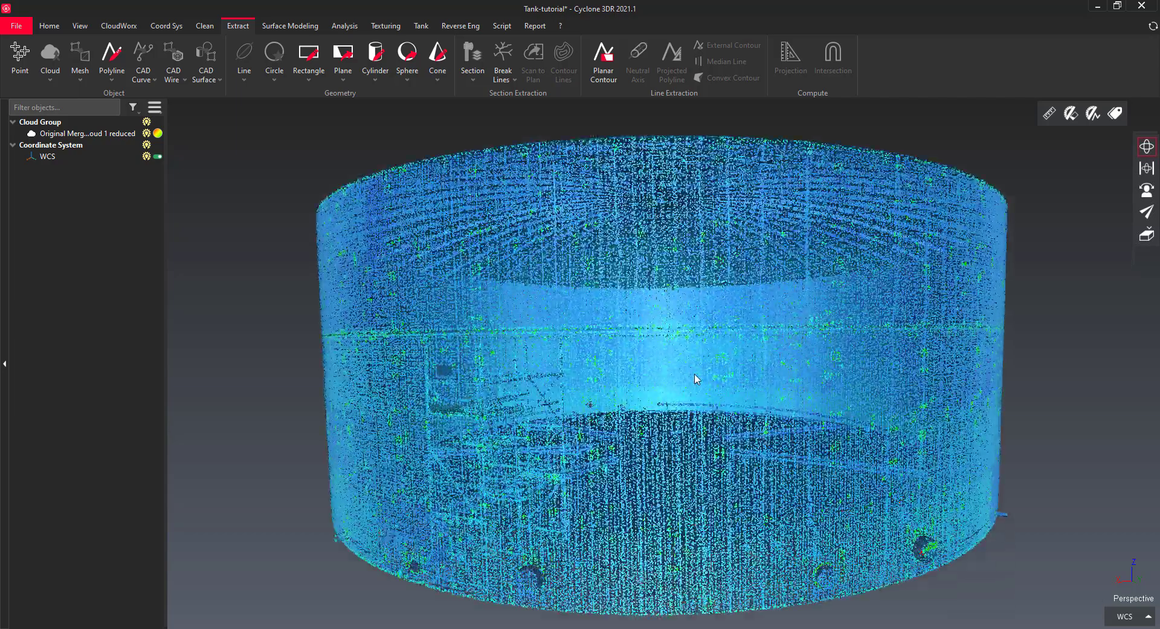
pyautogui.scroll(5, 695, 379)
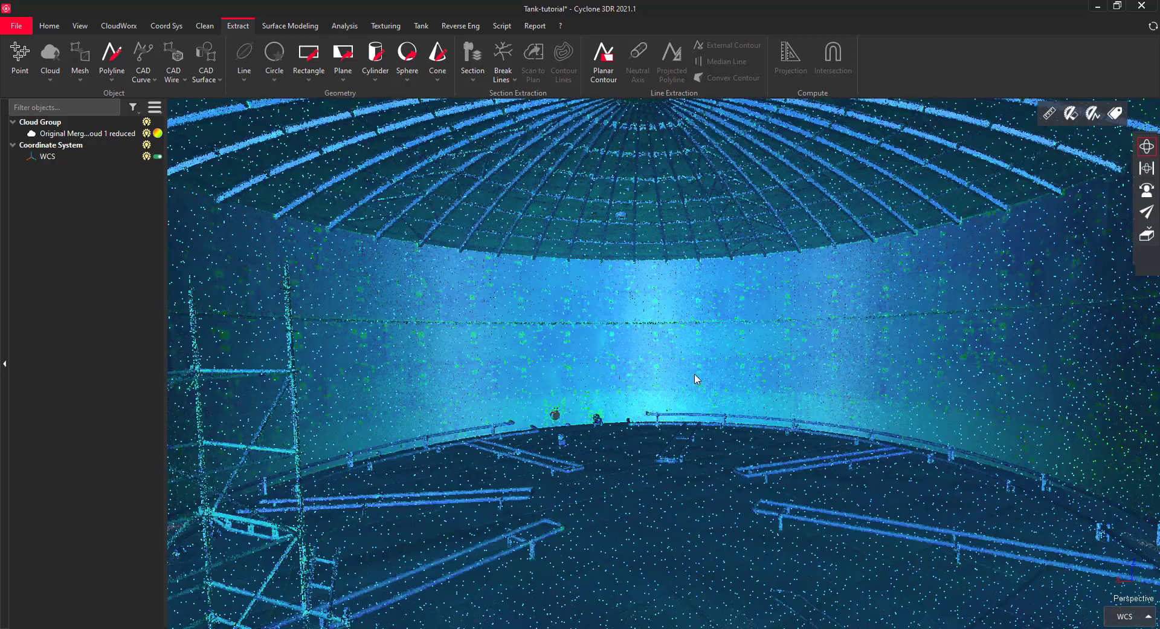
pyautogui.scroll(-8, 695, 379)
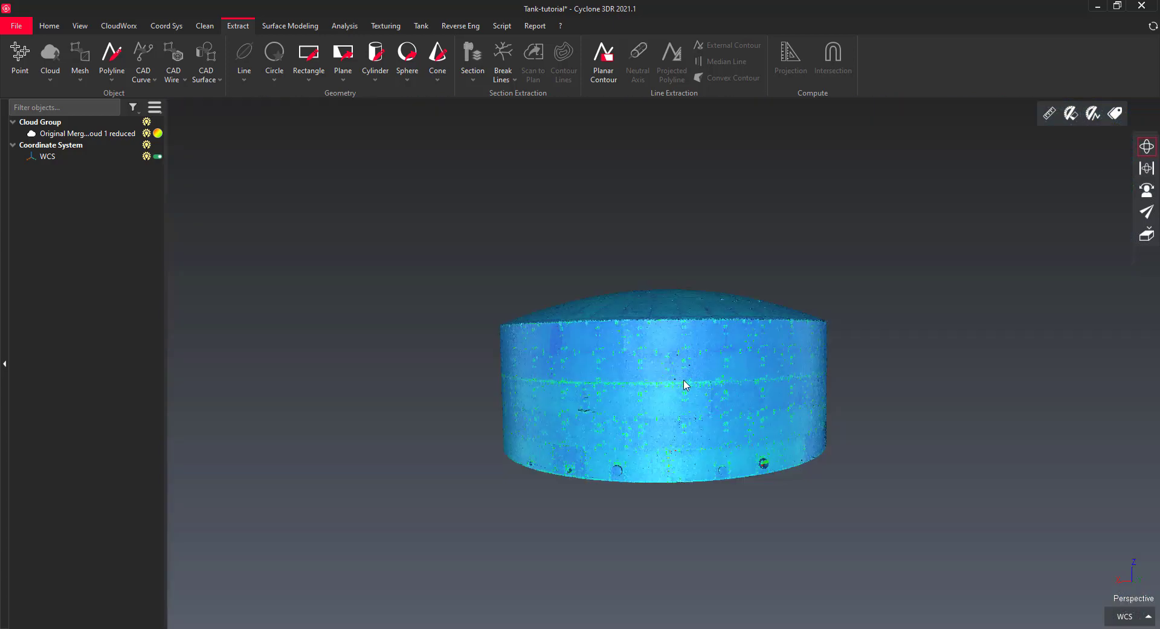
pyautogui.press('o')
pyautogui.click(674, 383)
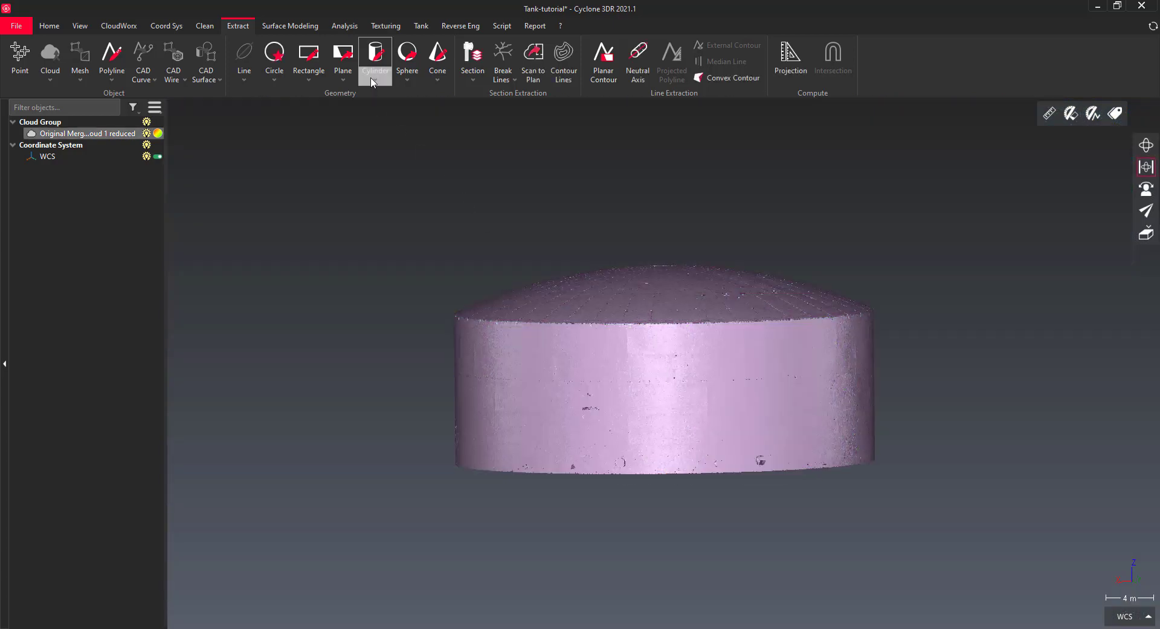
pyautogui.click(371, 81)
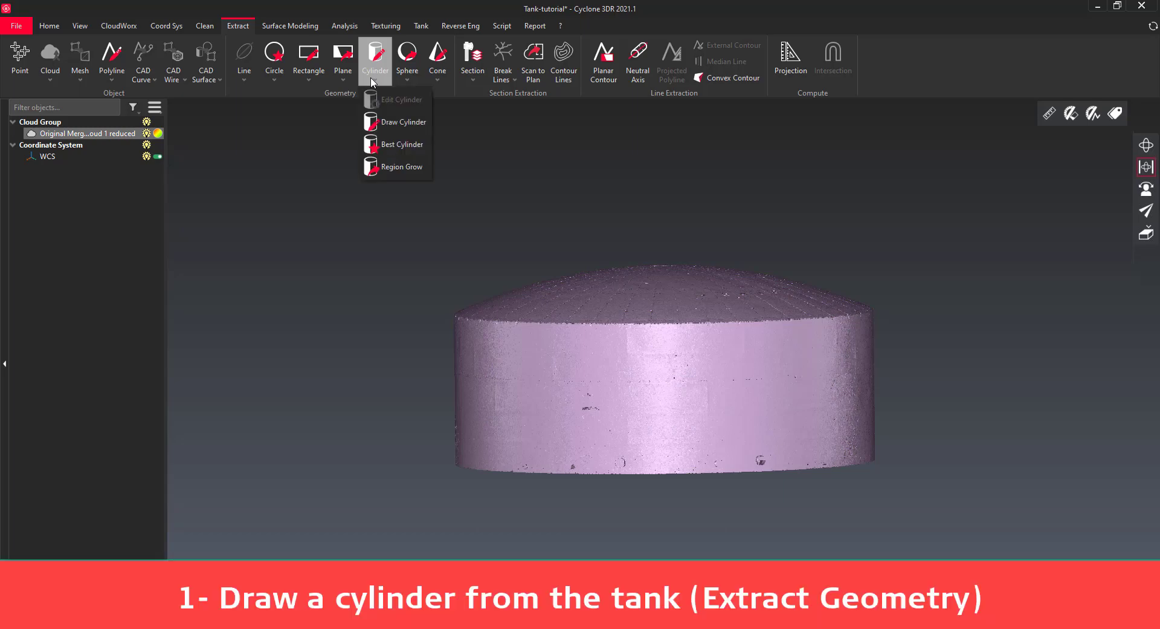
pyautogui.click(387, 122)
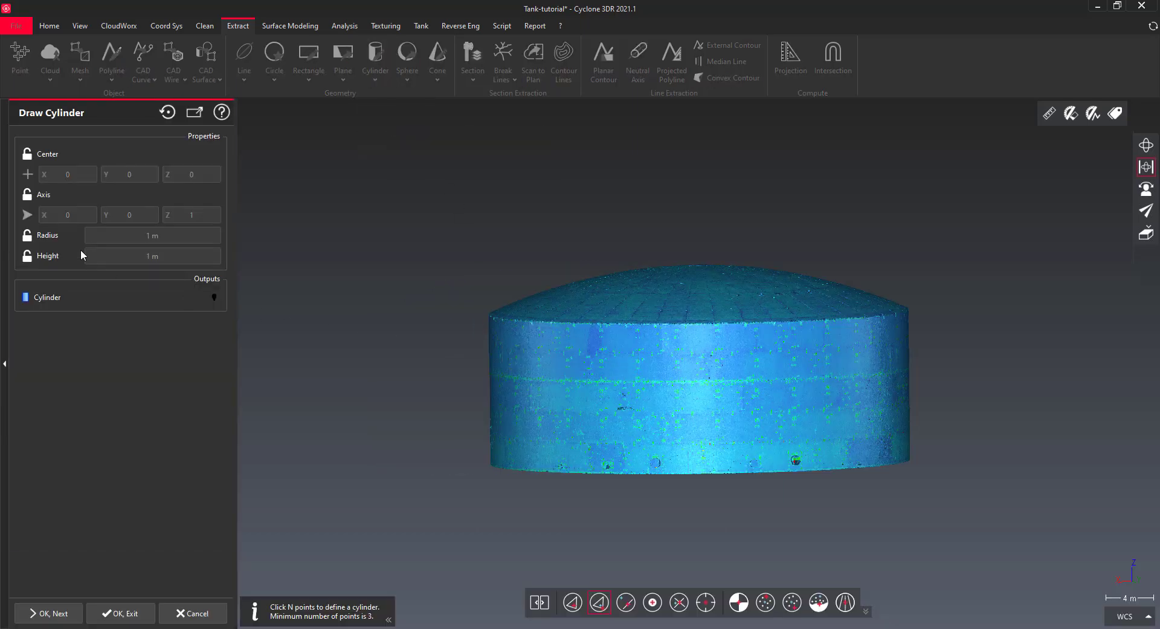
pyautogui.click(28, 195)
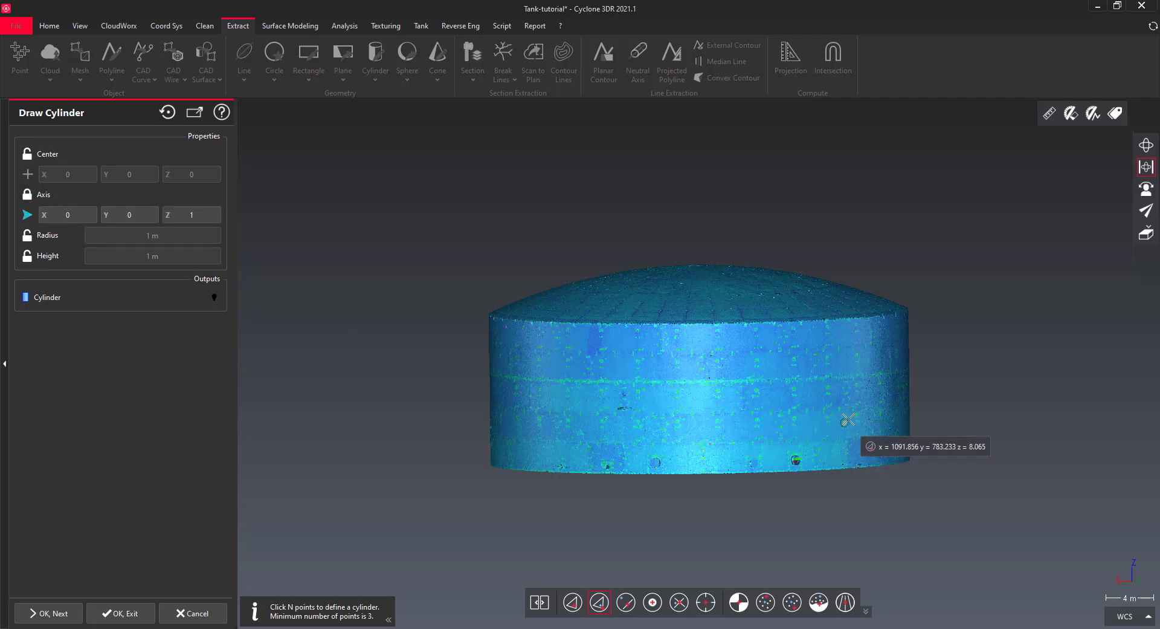
# - Fit the cylinder to points picked around the tank's shell, about 17.49 m in radius and 11.47 m high
pyautogui.moveTo(858, 415); pyautogui.dragTo(977, 471)
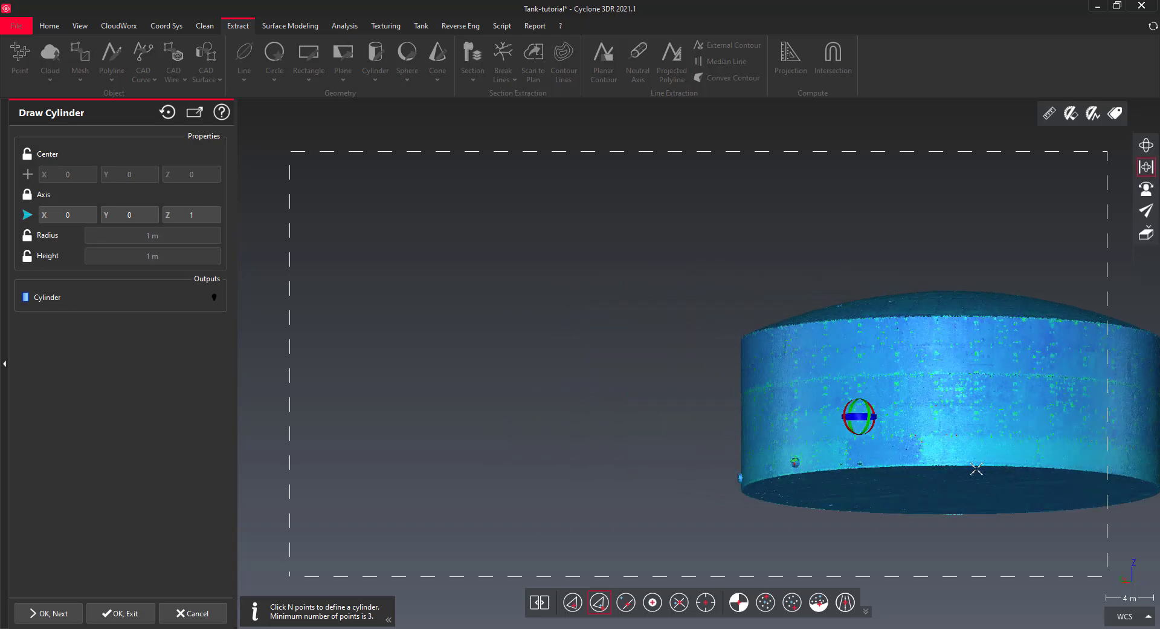
pyautogui.click(1065, 458)
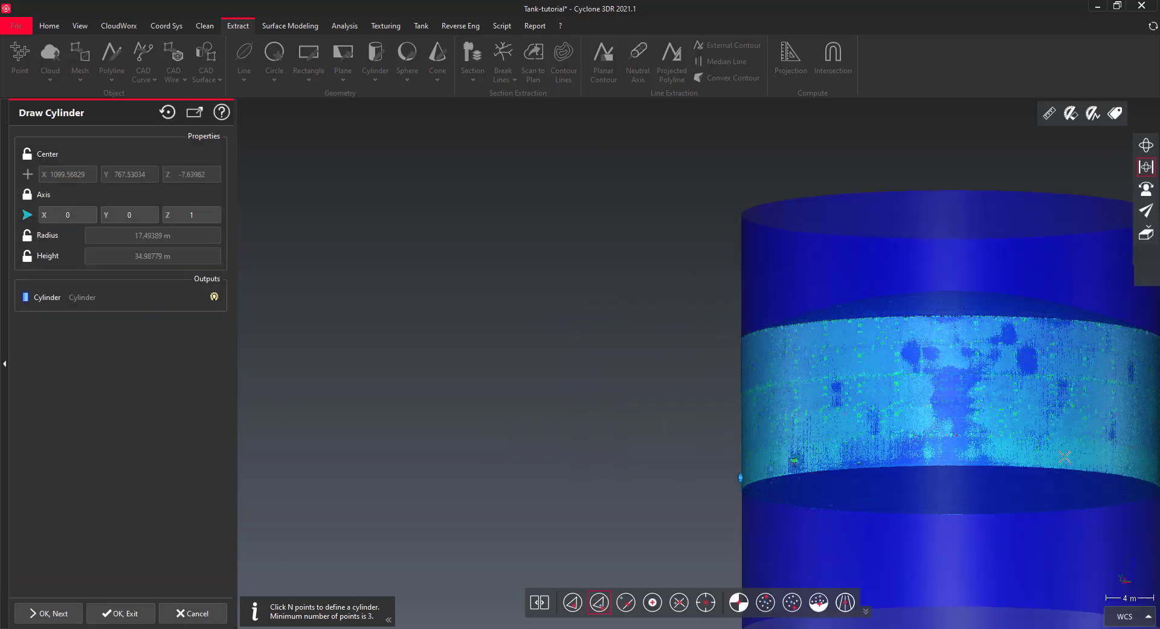
pyautogui.moveTo(855, 394); pyautogui.dragTo(590, 368, button='middle')
pyautogui.moveTo(648, 361); pyautogui.dragTo(637, 399)
pyautogui.click(851, 328)
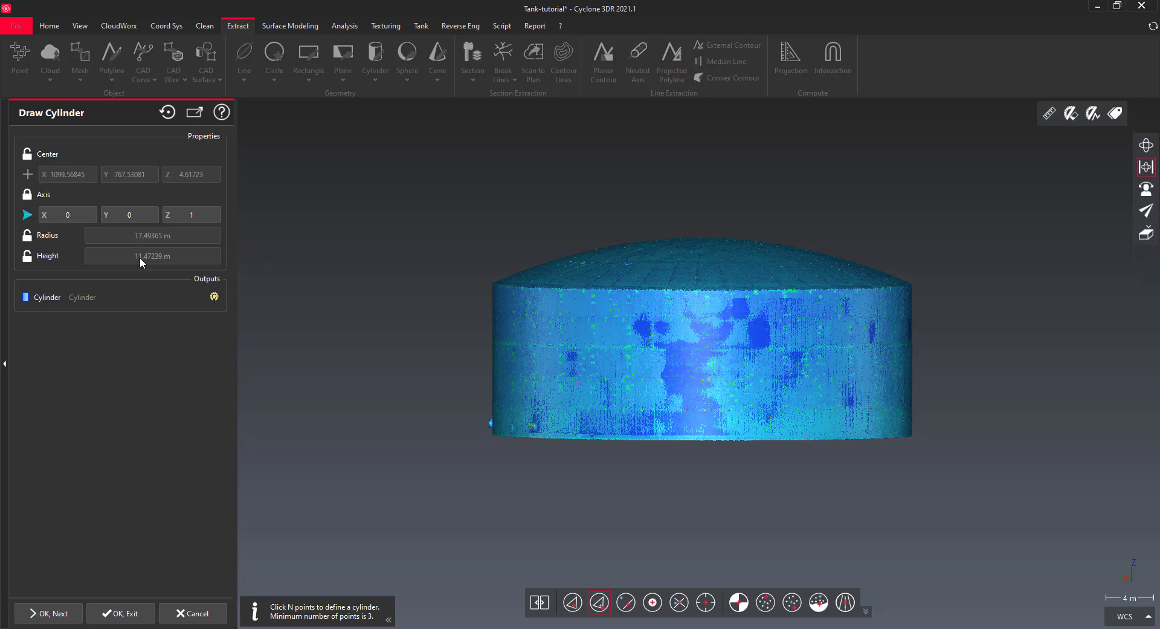
# - Lock the cylinder's height, set it to 21.47239 m and create the cylinder
pyautogui.click(58, 258)
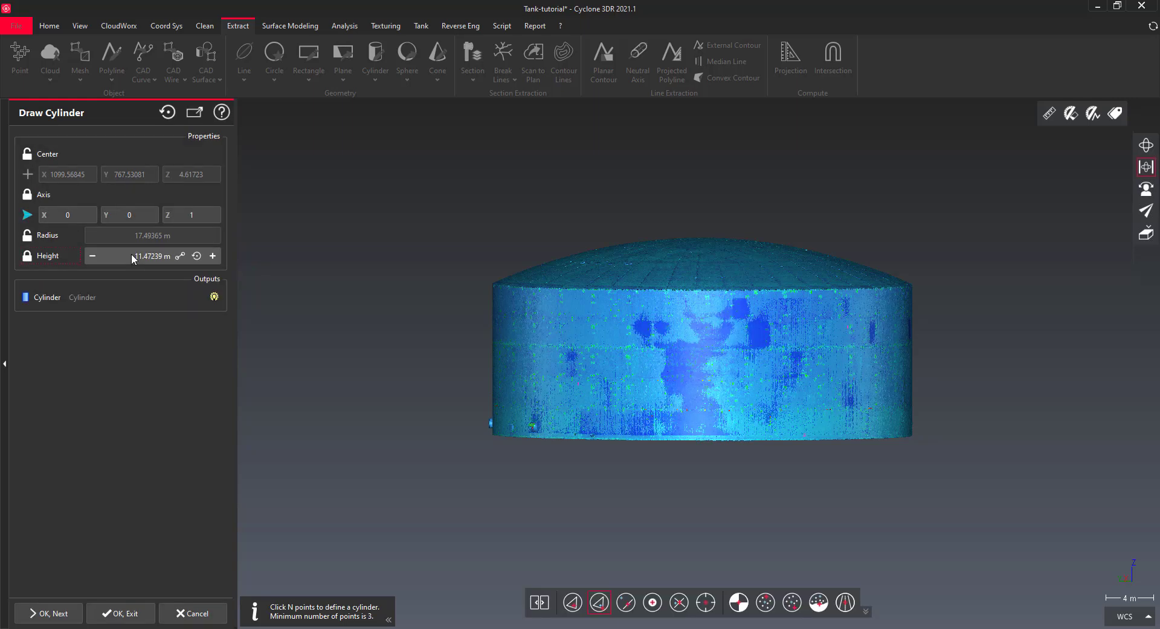
pyautogui.click(133, 256)
pyautogui.press('Delete')
pyautogui.write('2')
pyautogui.press('Return')
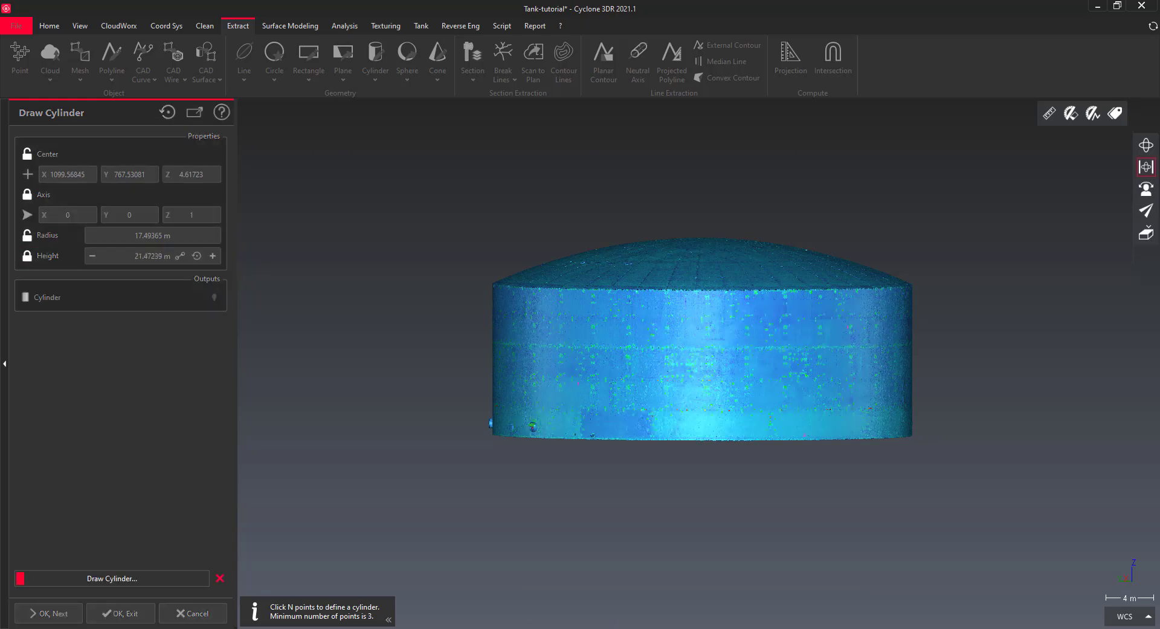
pyautogui.click(121, 613)
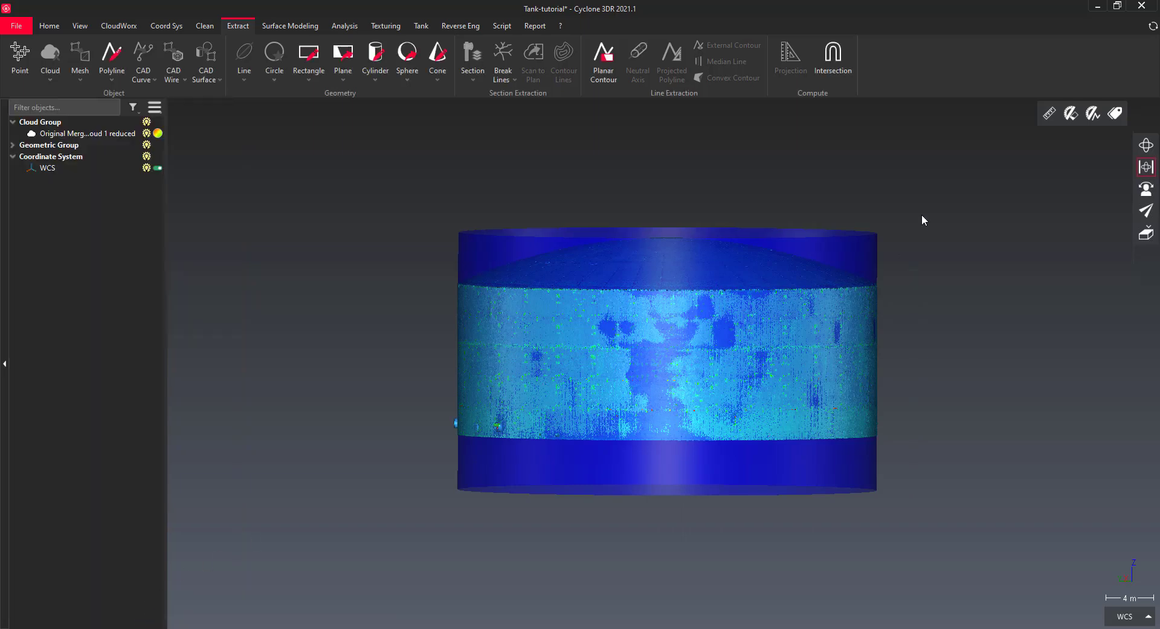
# - Separate the tank cloud's points according to their distance from the cylinder, using a 0.1 m threshold
pyautogui.moveTo(923, 208); pyautogui.dragTo(391, 490)
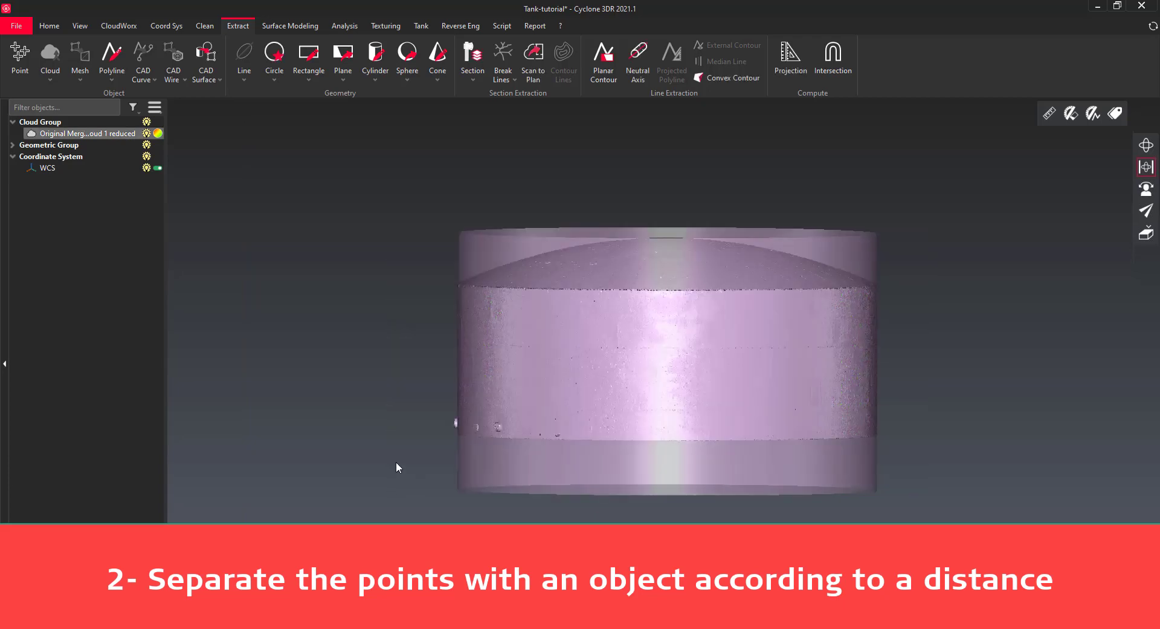
pyautogui.click(198, 26)
pyautogui.click(151, 62)
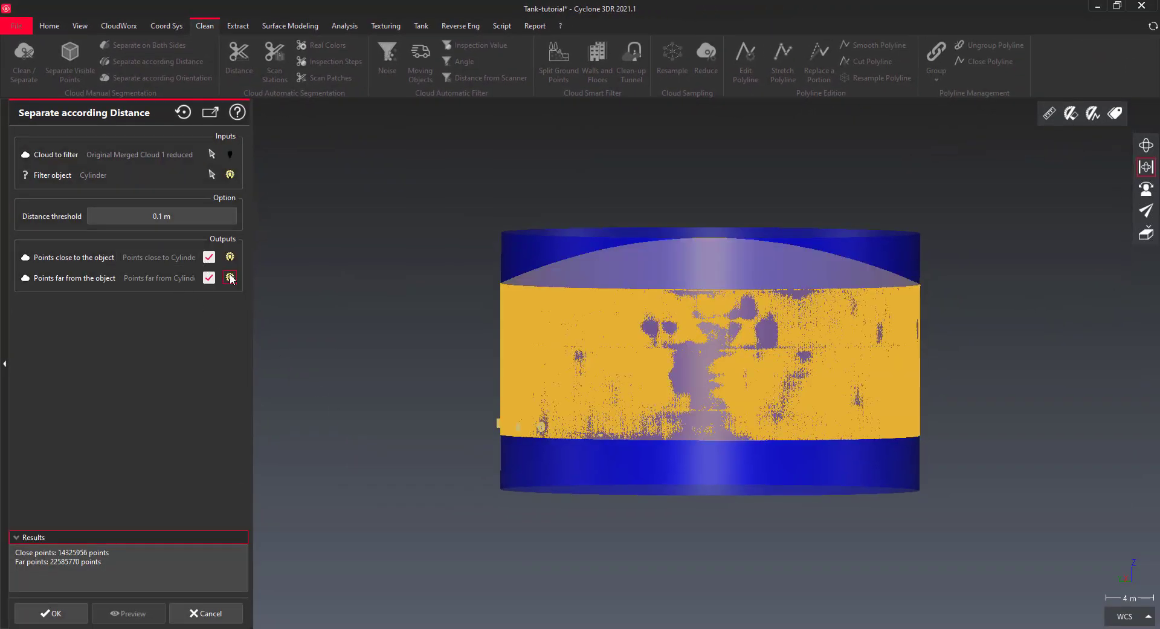
# - Preview the points far from and close to the cylinder separately, and create both output clouds
pyautogui.click(230, 257)
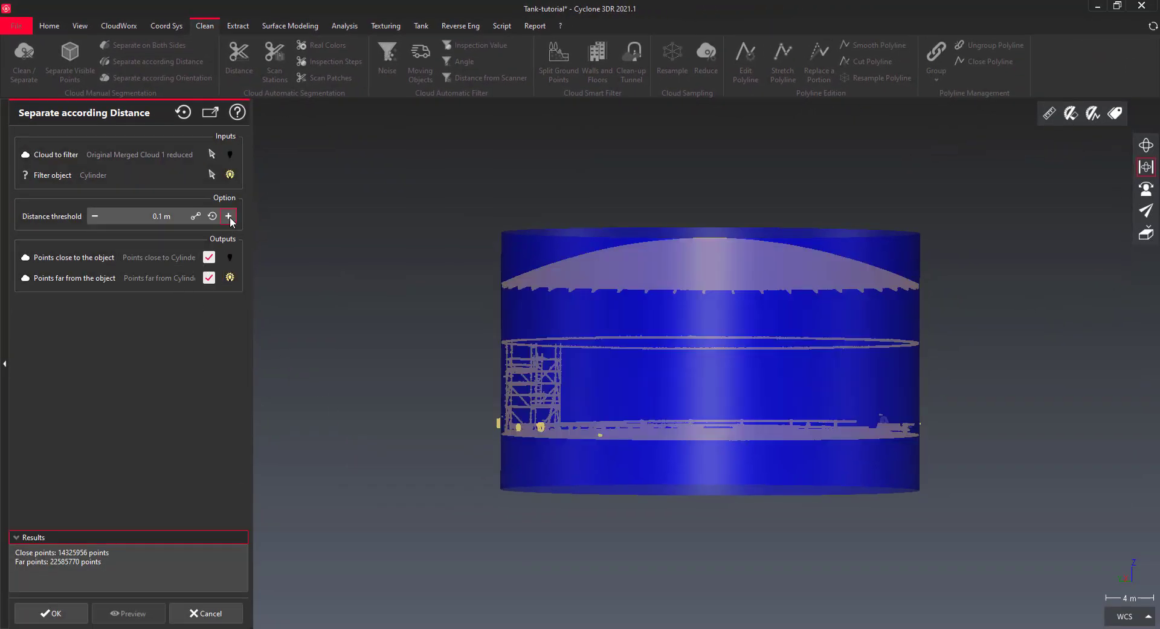
pyautogui.click(229, 174)
pyautogui.moveTo(571, 345); pyautogui.dragTo(570, 402)
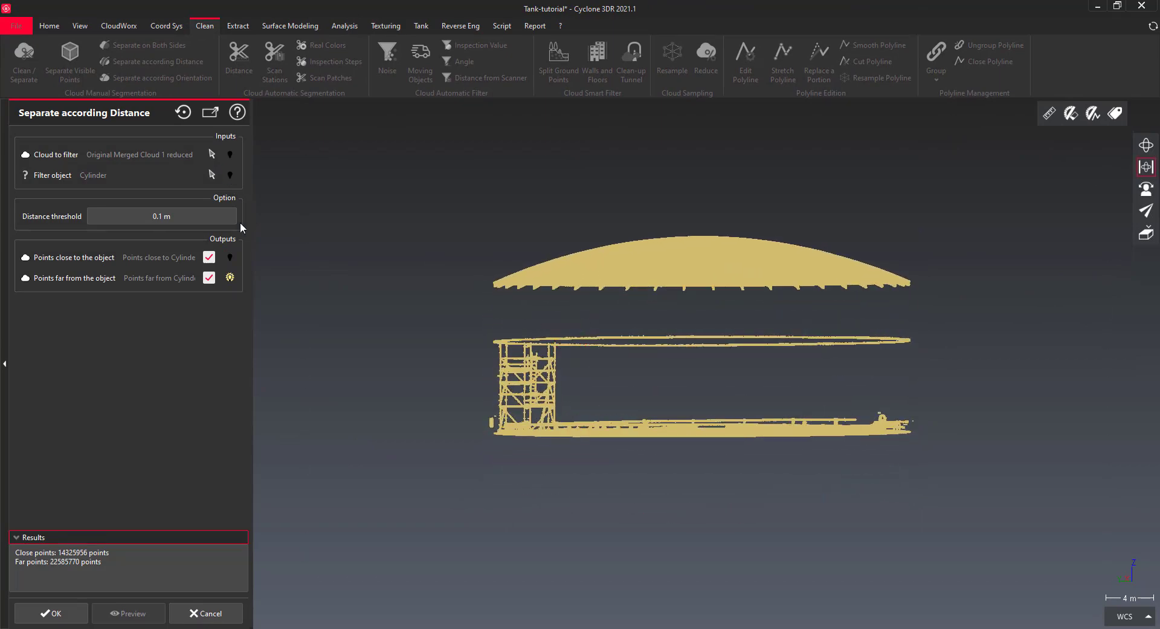
pyautogui.click(230, 278)
pyautogui.click(230, 257)
pyautogui.moveTo(616, 346); pyautogui.dragTo(605, 383)
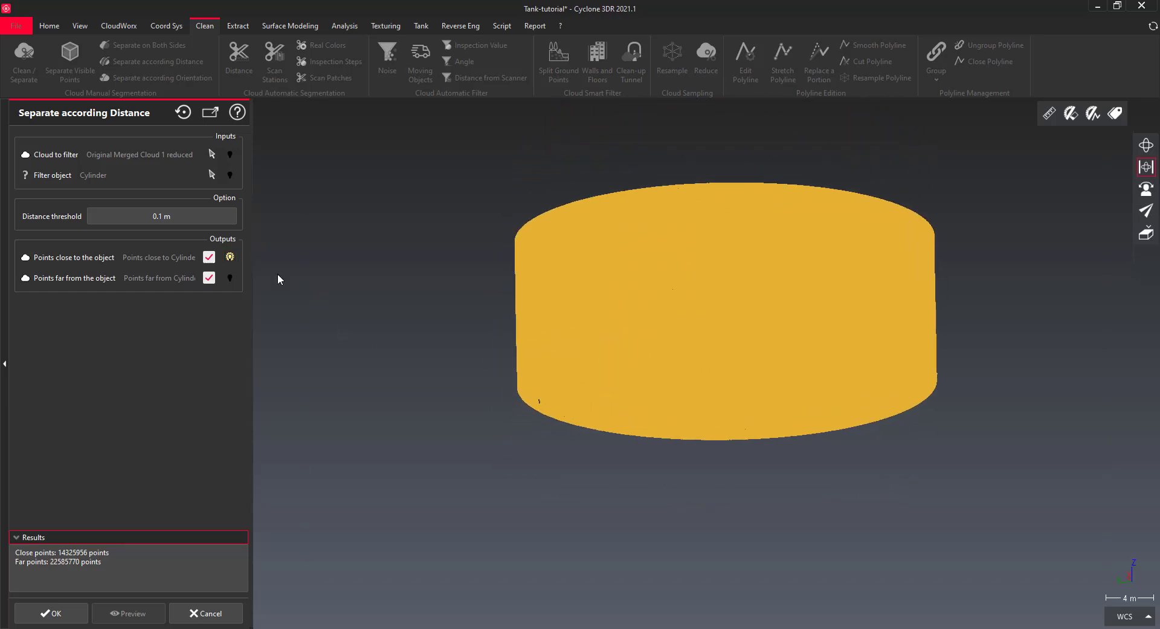
pyautogui.click(230, 278)
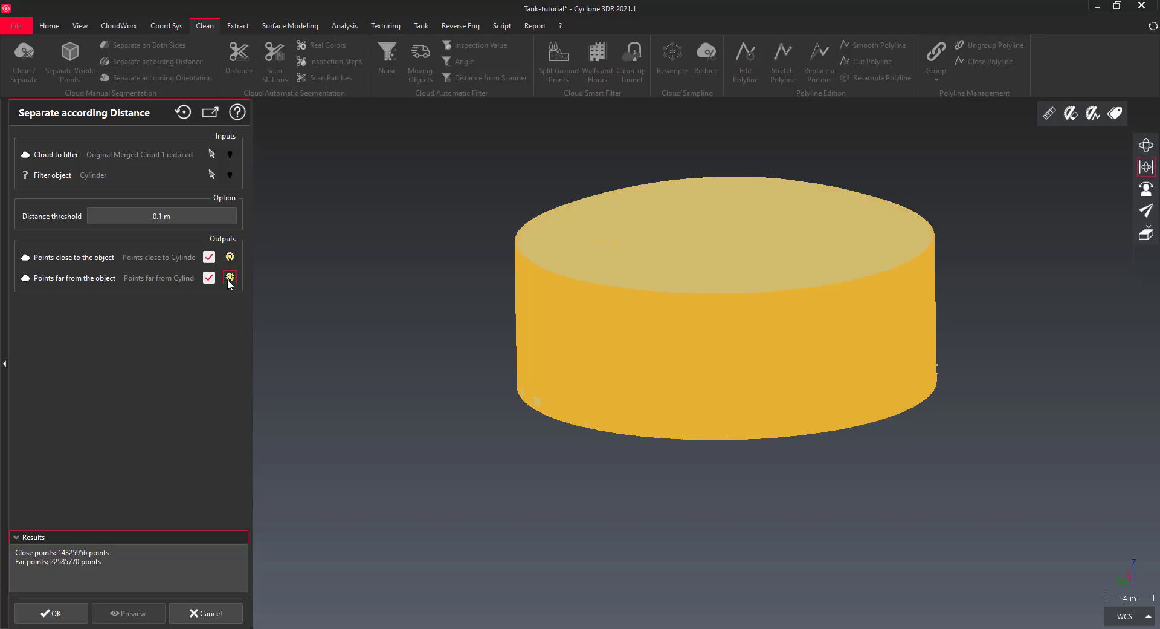
pyautogui.click(81, 606)
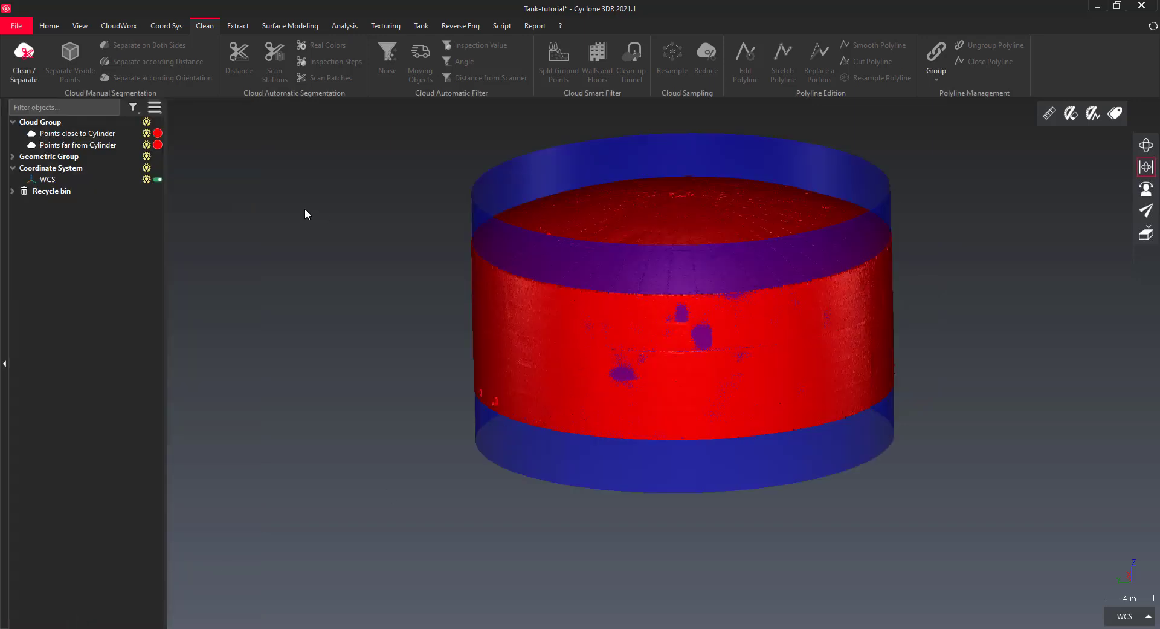
# - Show only the cloud of points far from the cylinder, hiding the shell points and the cylinder
pyautogui.click(656, 226)
pyautogui.rightClick(655, 219)
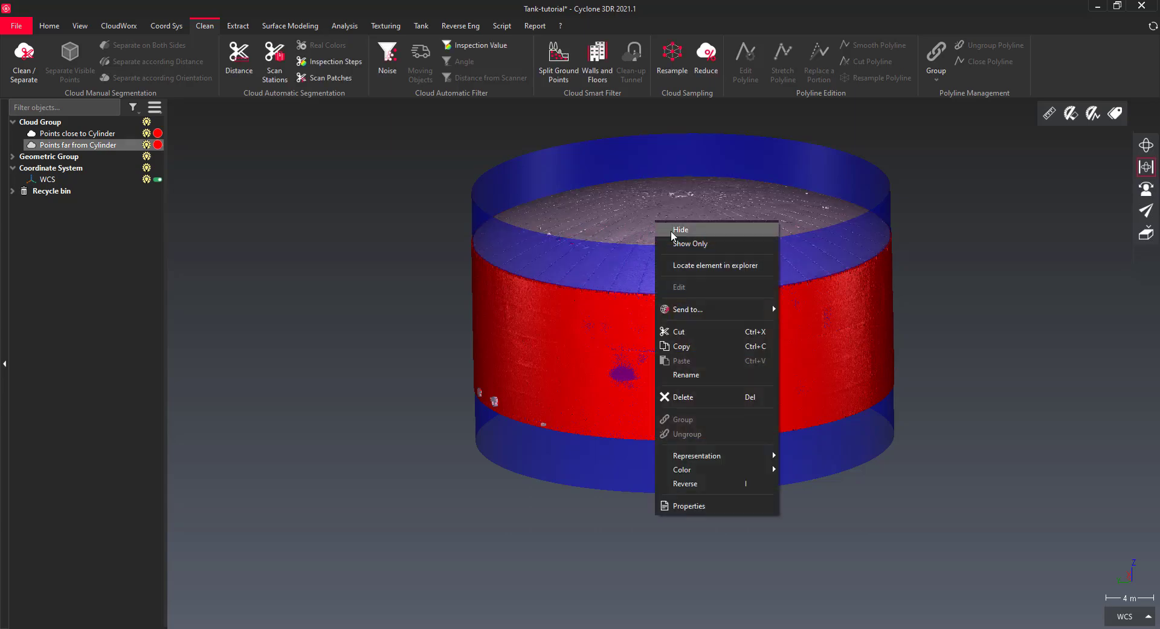
pyautogui.click(670, 239)
pyautogui.moveTo(655, 267); pyautogui.dragTo(630, 326, button='right')
pyautogui.moveTo(629, 327)
pyautogui.mouseDown()
pyautogui.moveTo(645, 313)
pyautogui.moveTo(630, 324)
pyautogui.mouseUp()
# - Split the far-points cloud into sub-clouds with a 0.1 m segmentation distance, filtering small sub-clouds at 68 points
pyautogui.click(631, 326)
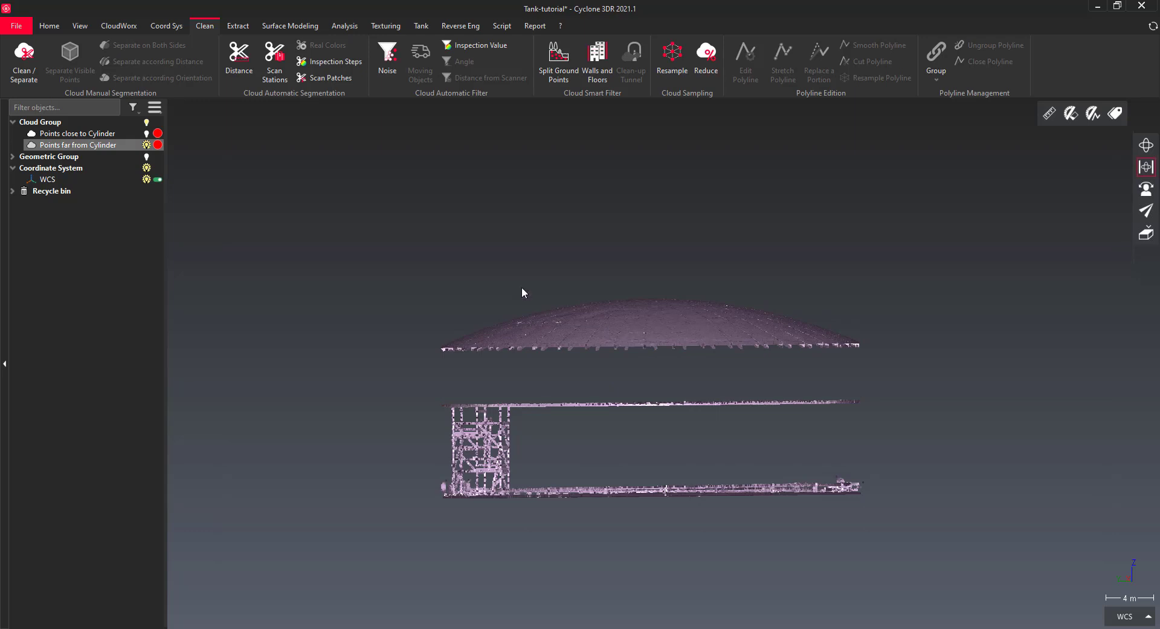
pyautogui.click(246, 50)
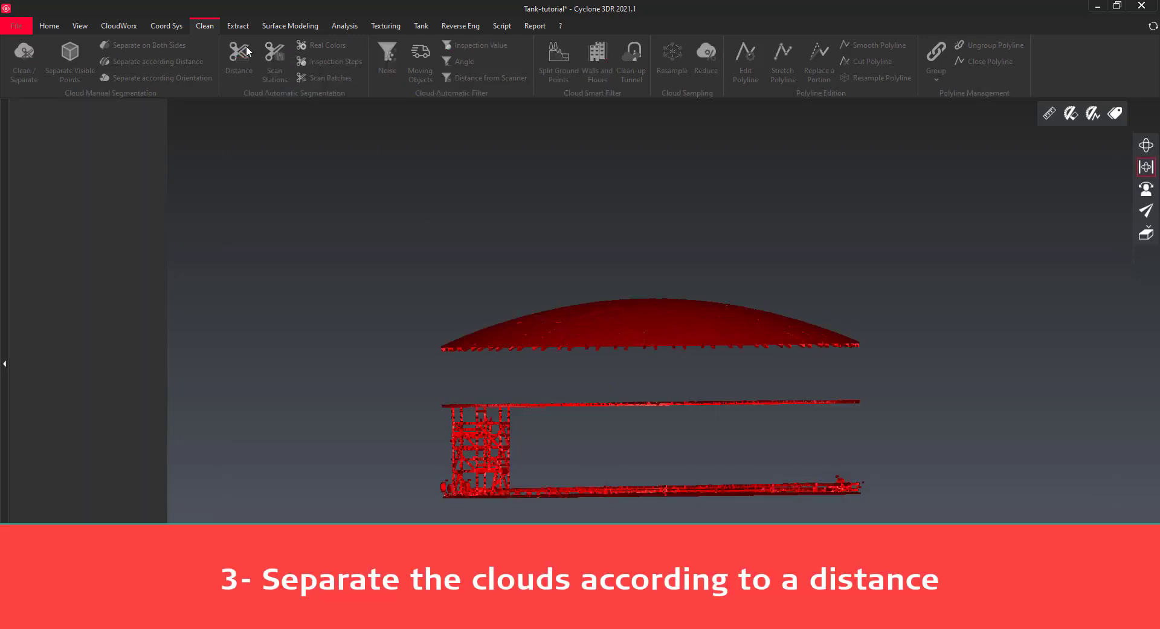
pyautogui.click(187, 153)
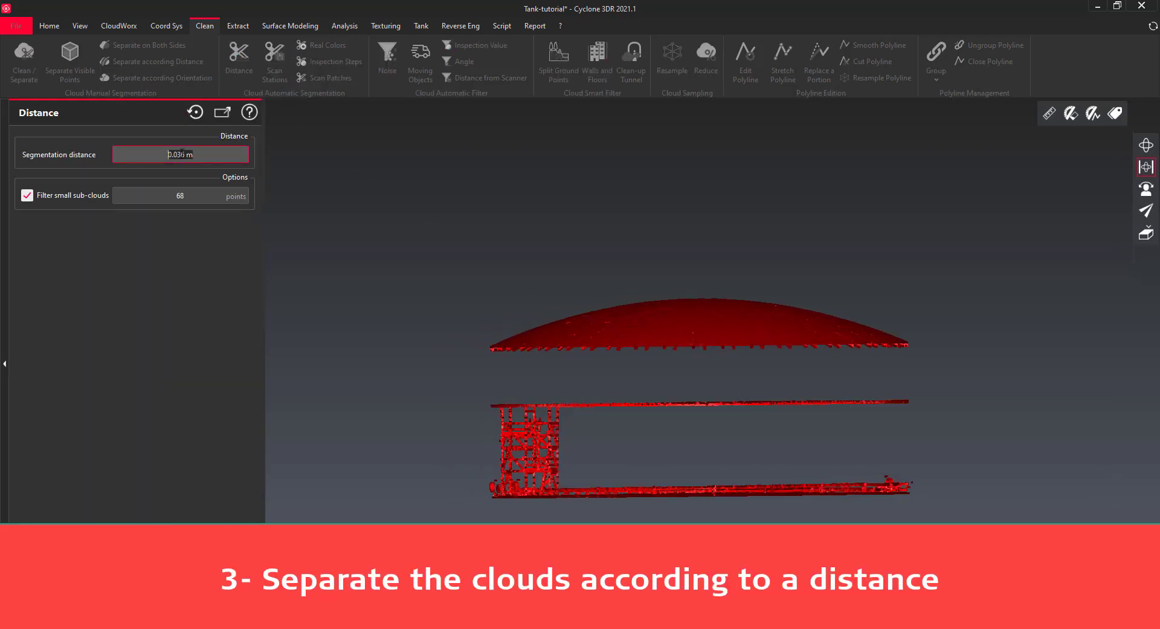
pyautogui.moveTo(174, 153); pyautogui.dragTo(194, 154)
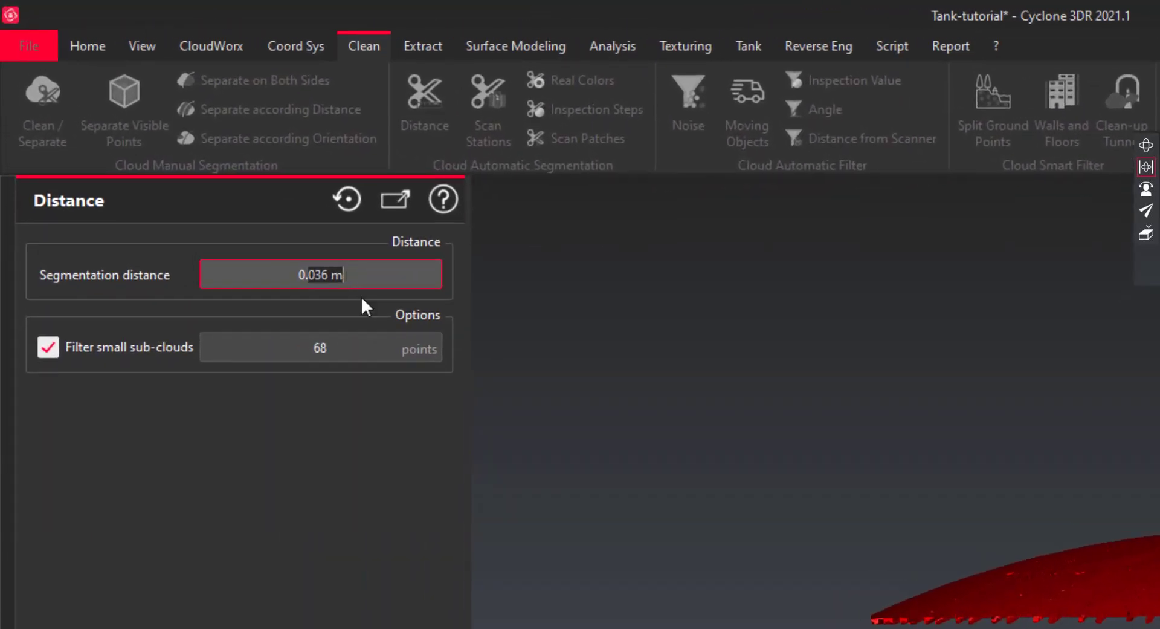
pyautogui.write('1')
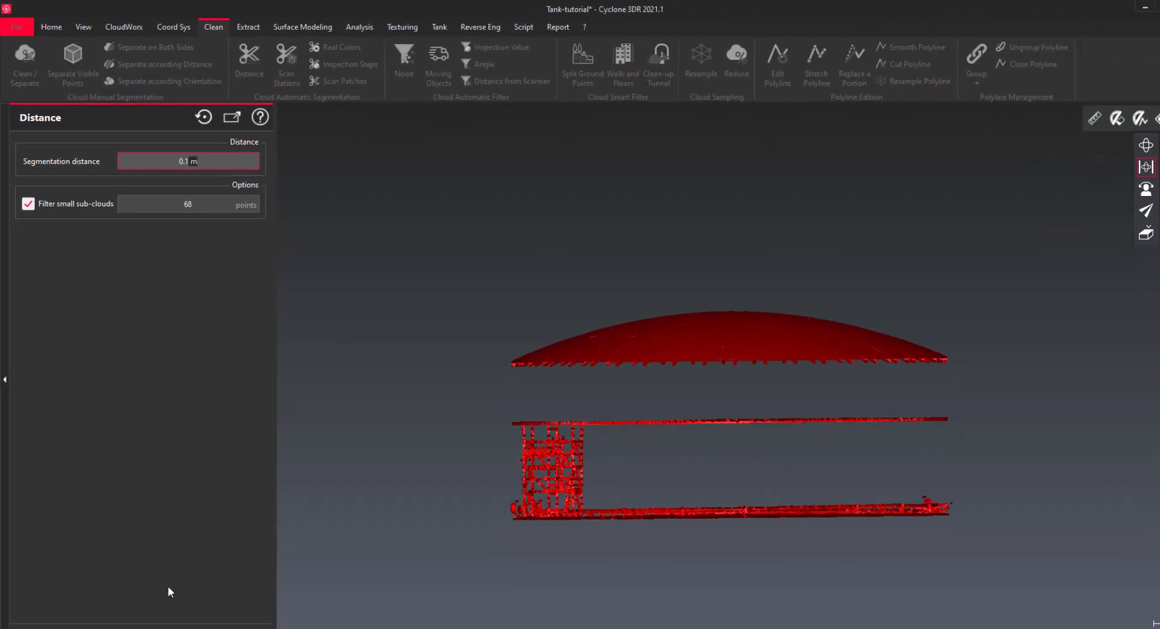
pyautogui.click(134, 613)
pyautogui.moveTo(579, 474); pyautogui.dragTo(563, 503)
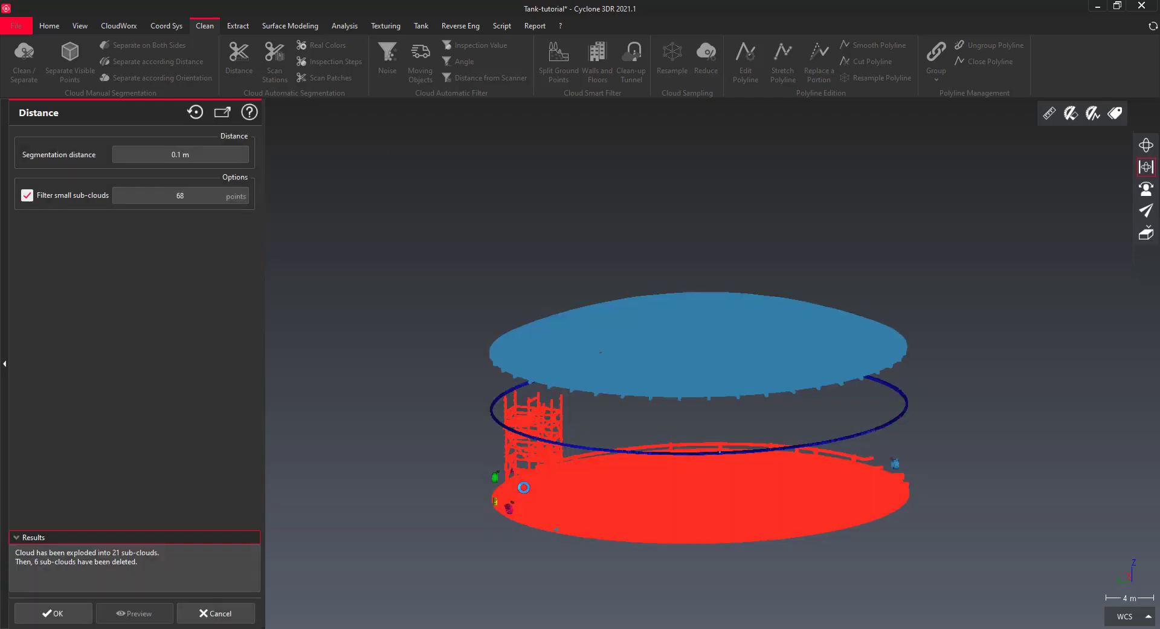
pyautogui.moveTo(547, 484)
pyautogui.mouseDown()
pyautogui.moveTo(549, 441)
pyautogui.moveTo(535, 508)
pyautogui.mouseUp()
pyautogui.scroll(4, 532, 511)
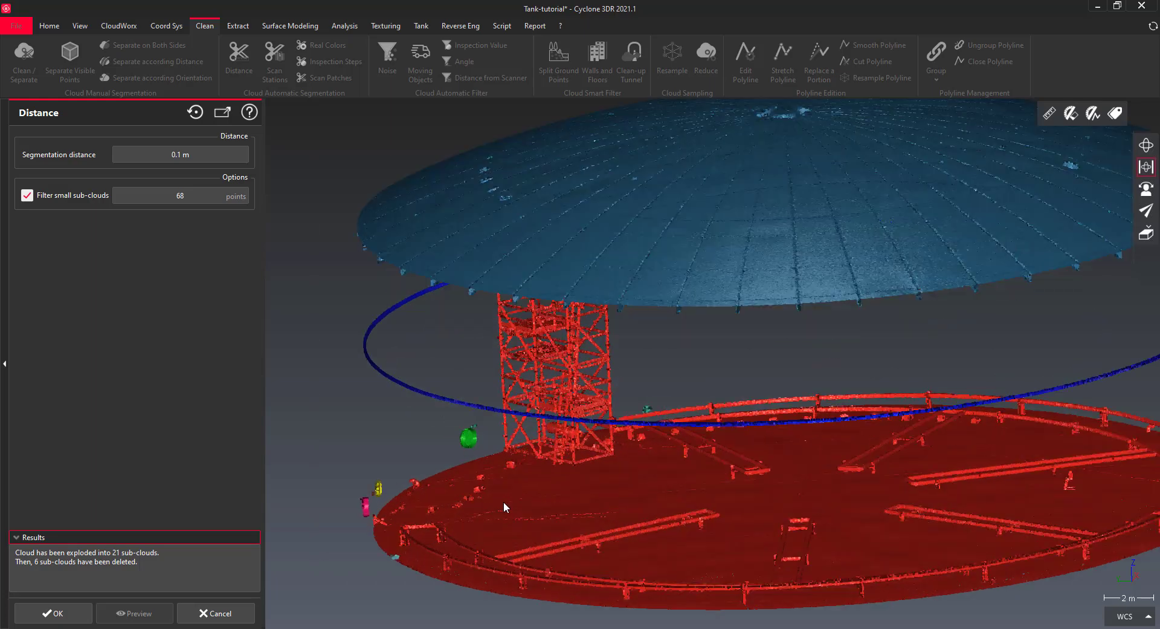
pyautogui.click(71, 615)
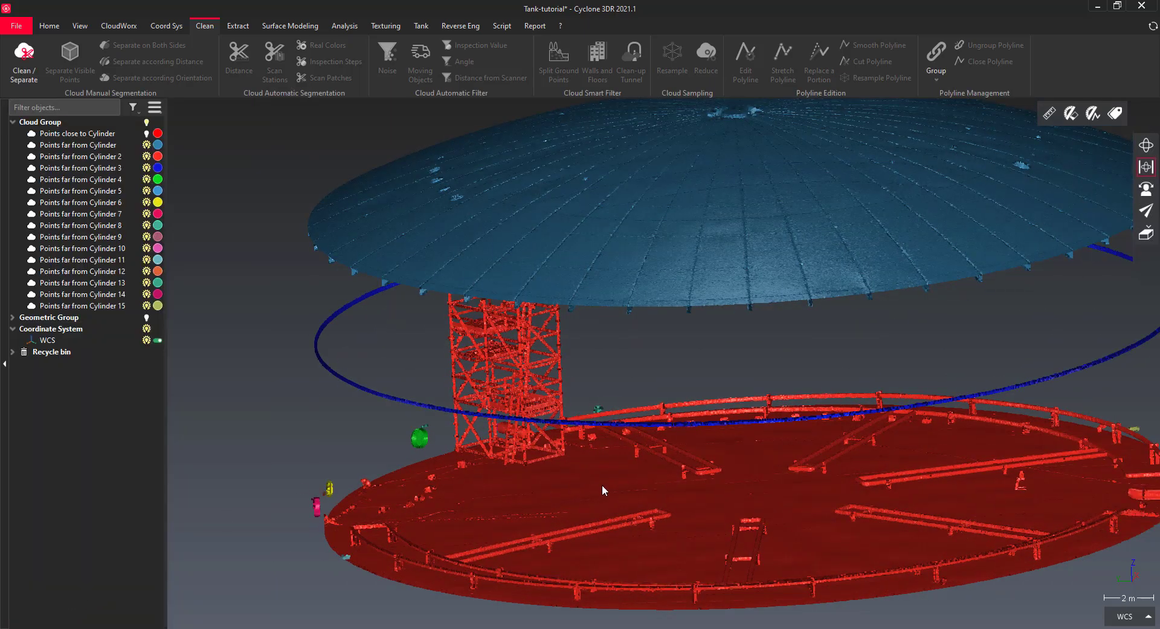
# - Show only the sub-cloud containing the tank's bottom and the scaffold tower
pyautogui.click(632, 489)
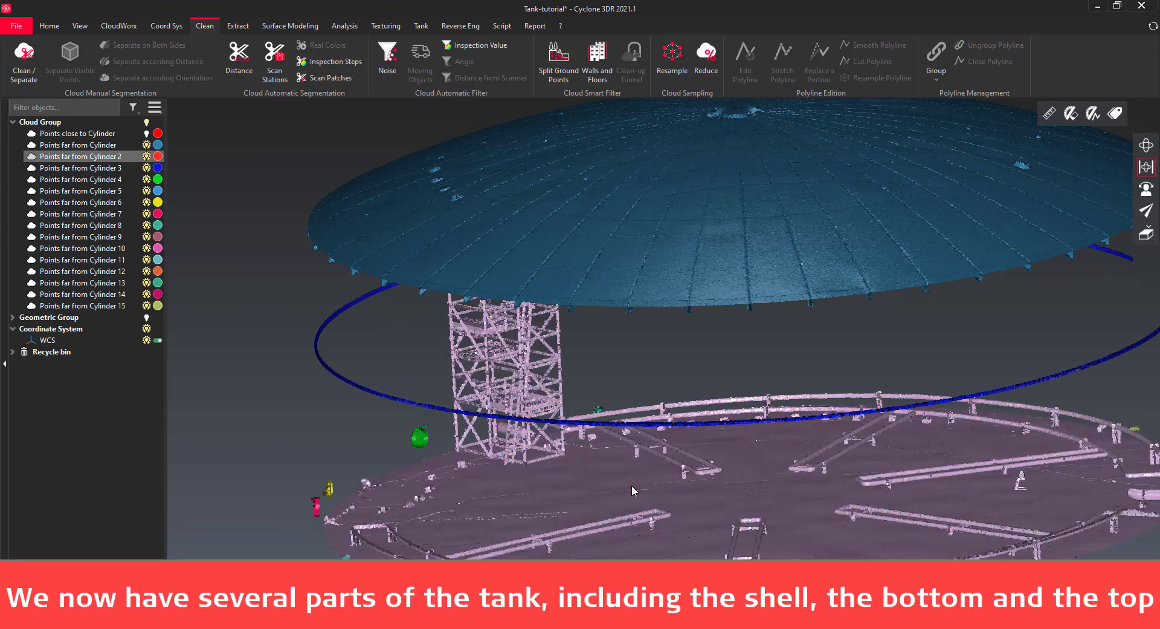
pyautogui.rightClick(632, 485)
pyautogui.click(685, 214)
pyautogui.moveTo(650, 511); pyautogui.dragTo(649, 509)
pyautogui.moveTo(627, 490); pyautogui.dragTo(589, 393, button='right')
pyautogui.moveTo(581, 386); pyautogui.dragTo(589, 401)
pyautogui.moveTo(590, 400); pyautogui.dragTo(605, 403, button='middle')
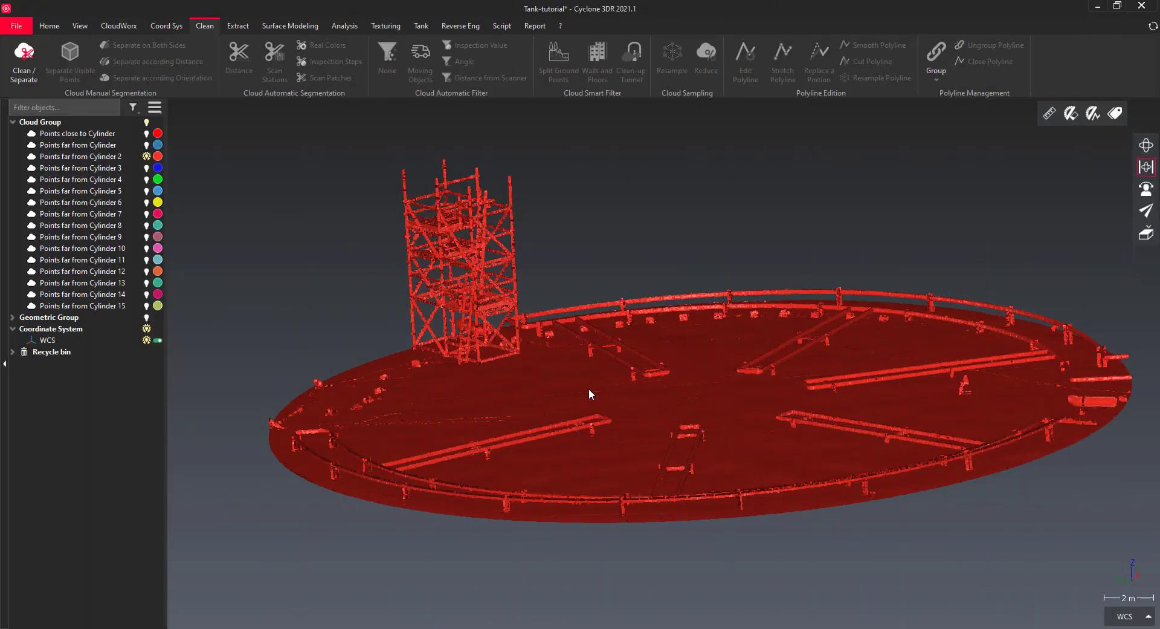
# - Preview Split Ground Points on the tank bottom cloud with a 24° maximum slope and Check noisy points, hiding the ground points to check the result
pyautogui.click(589, 388)
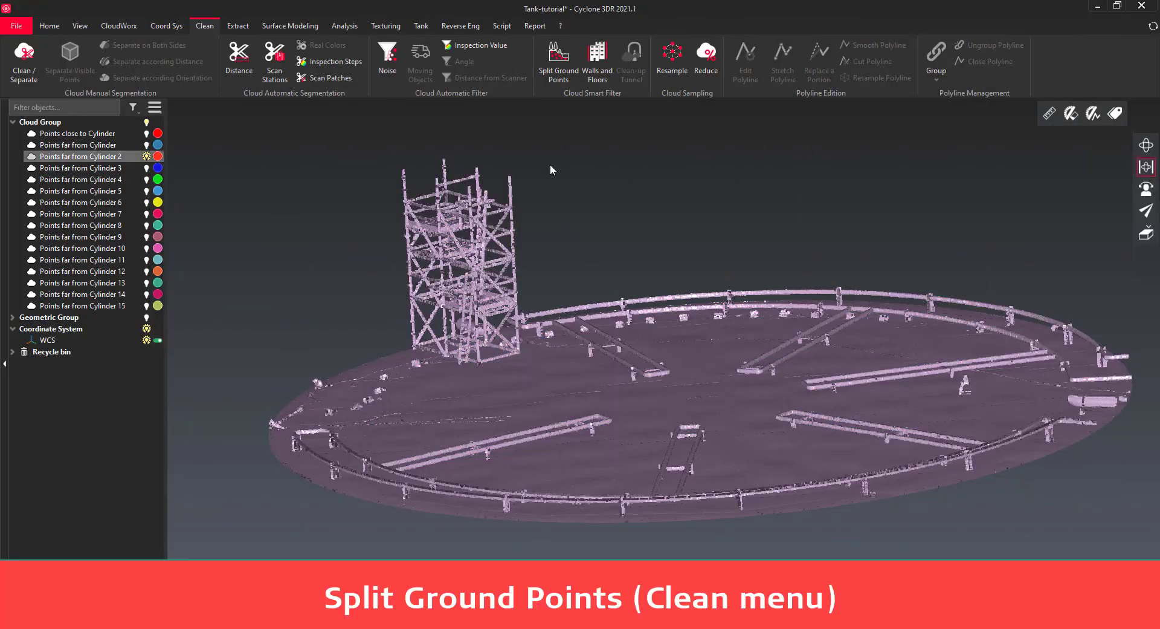
pyautogui.click(559, 84)
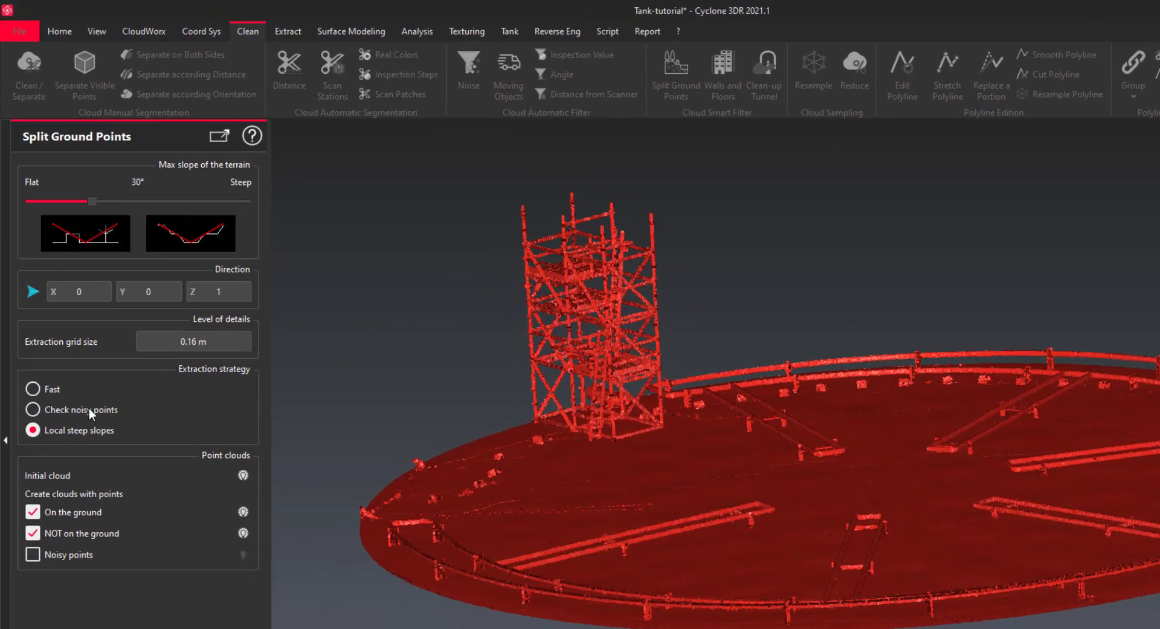
pyautogui.click(72, 338)
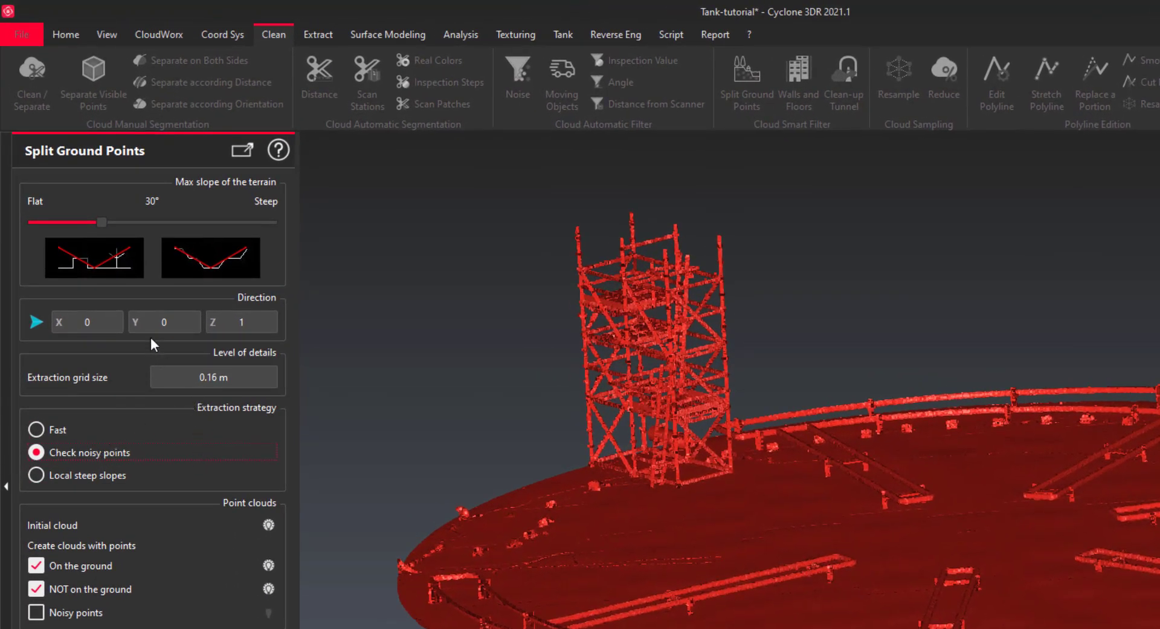
pyautogui.moveTo(105, 221); pyautogui.dragTo(85, 234)
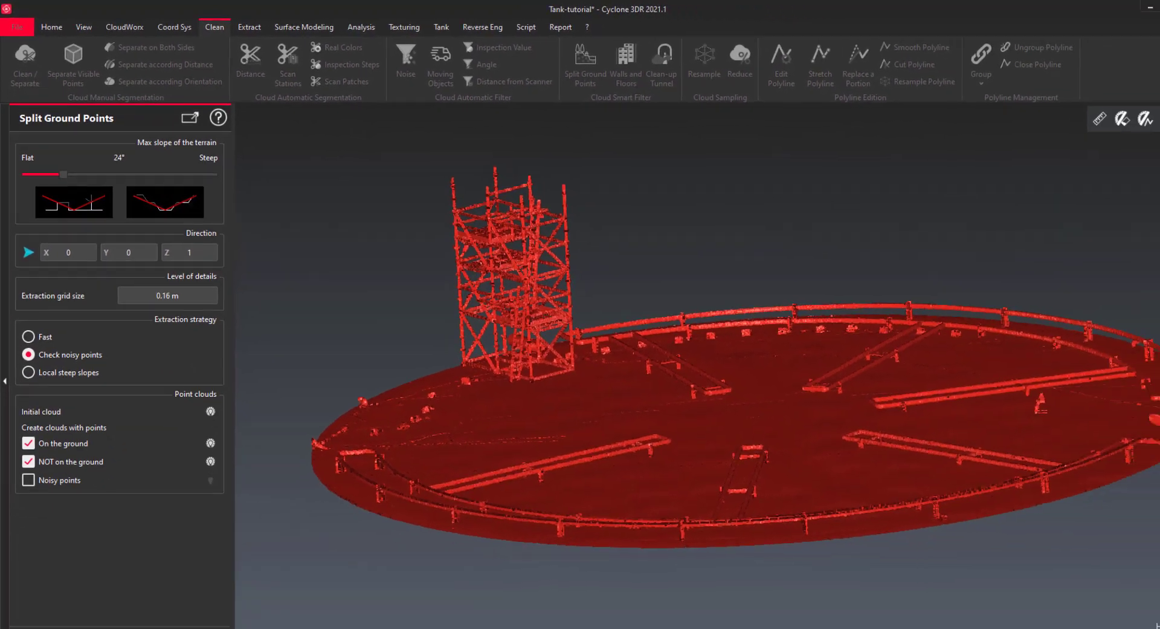
pyautogui.click(113, 613)
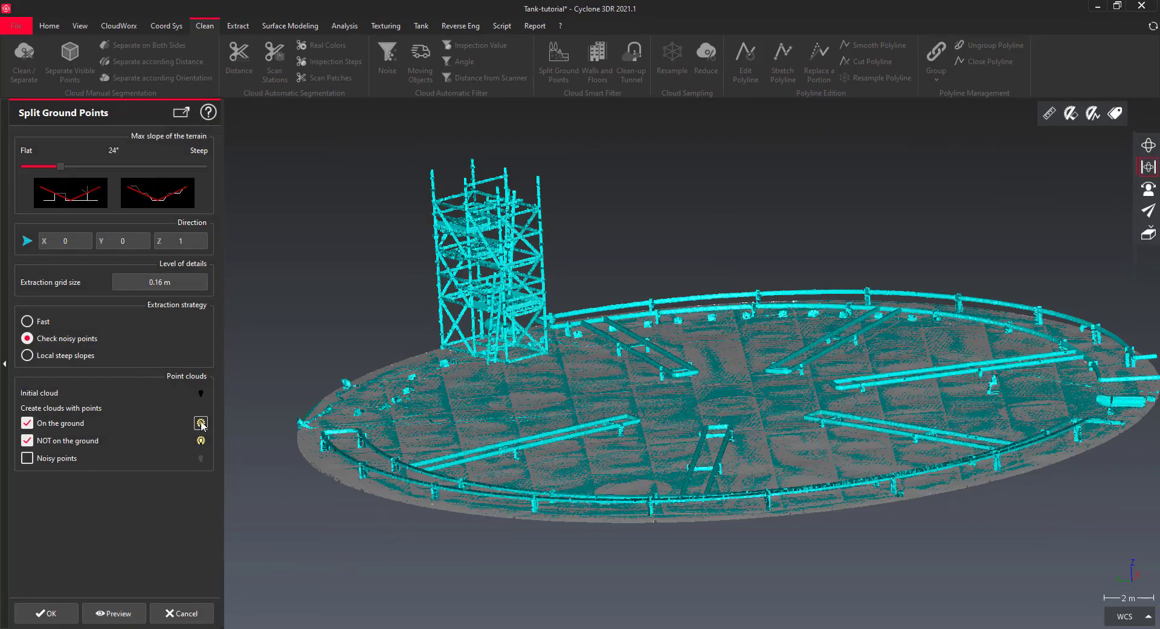
pyautogui.click(202, 424)
pyautogui.moveTo(550, 466); pyautogui.dragTo(555, 489)
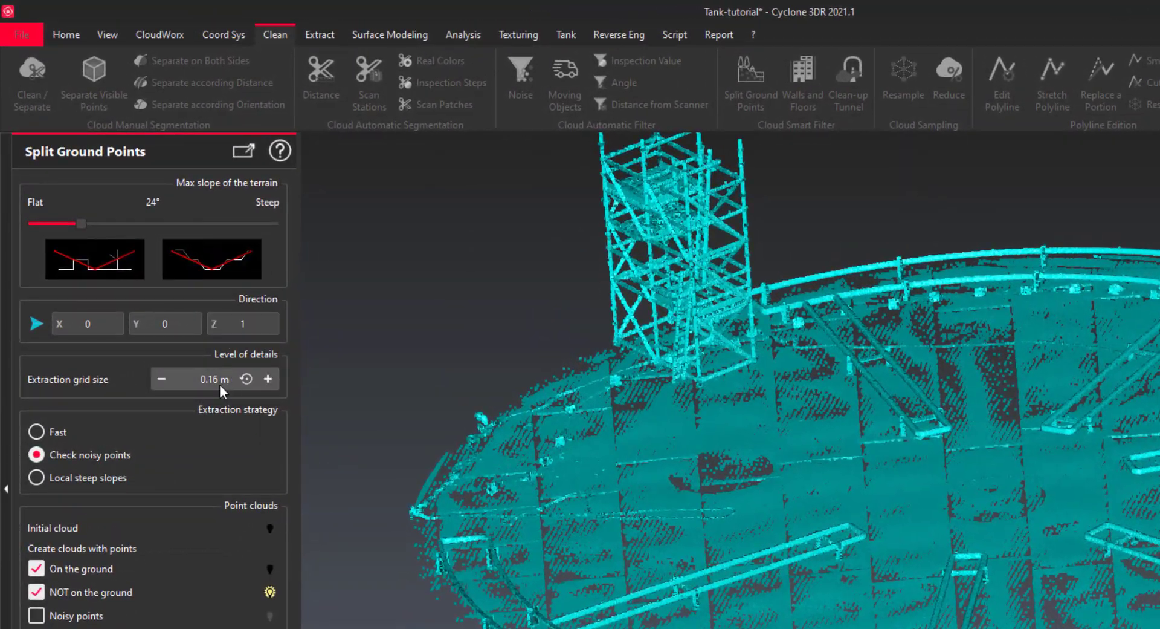
# - Split the bottom cloud with the Fast strategy and a 41° maximum slope, previewing each point group separately and creating both output clouds
pyautogui.doubleClick(163, 286)
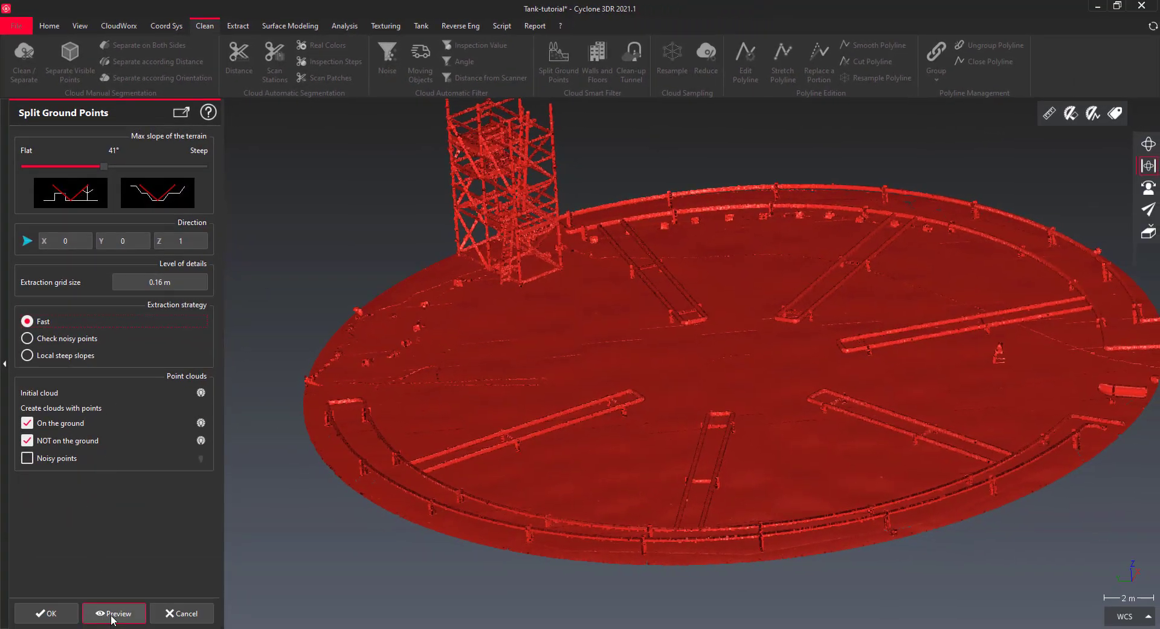
pyautogui.click(114, 613)
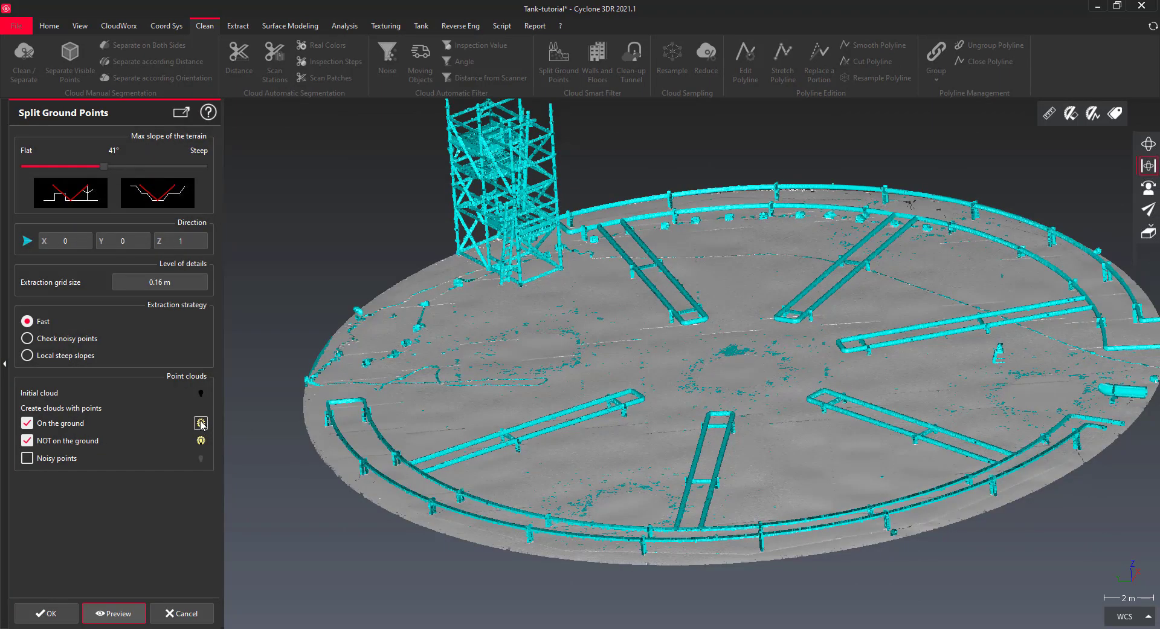
pyautogui.click(200, 423)
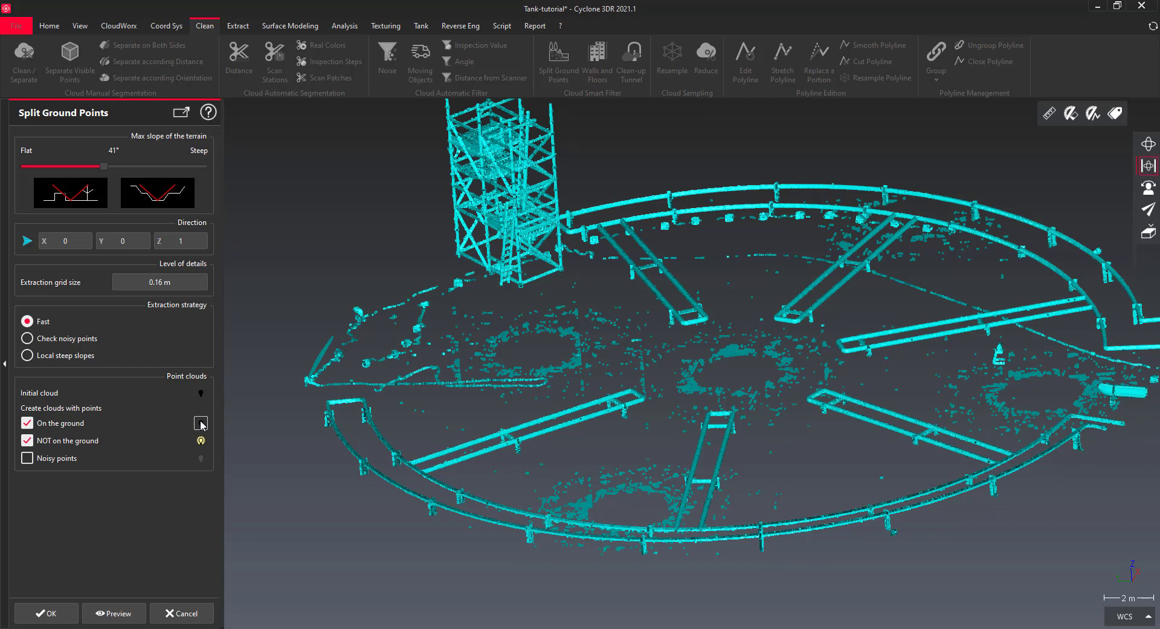
pyautogui.click(201, 423)
pyautogui.click(200, 440)
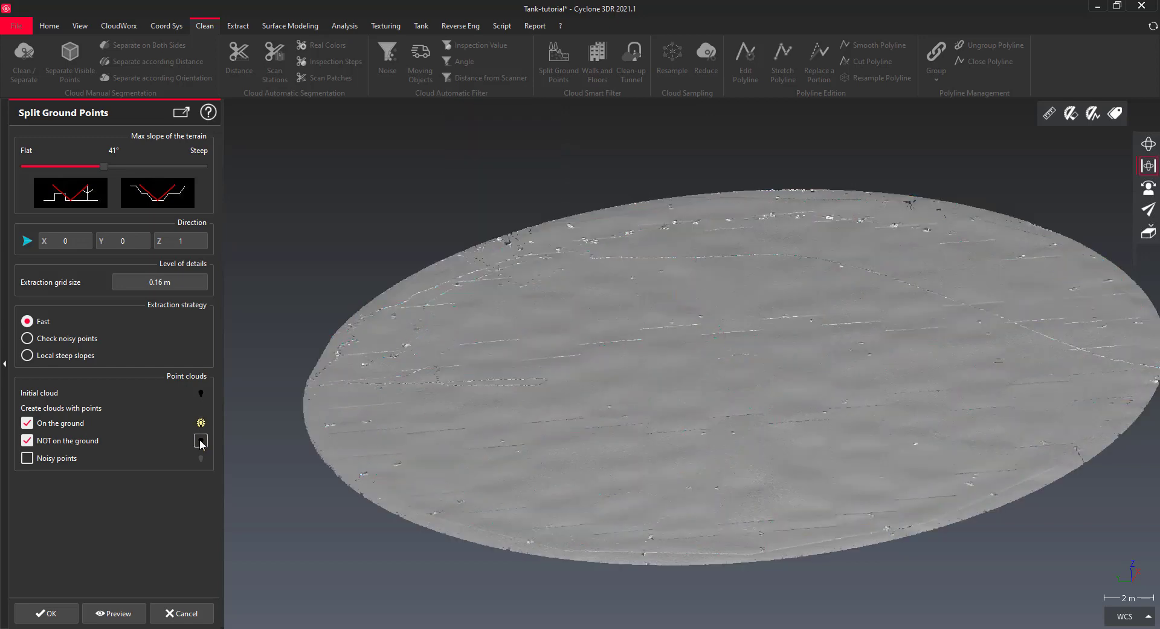
pyautogui.click(200, 440)
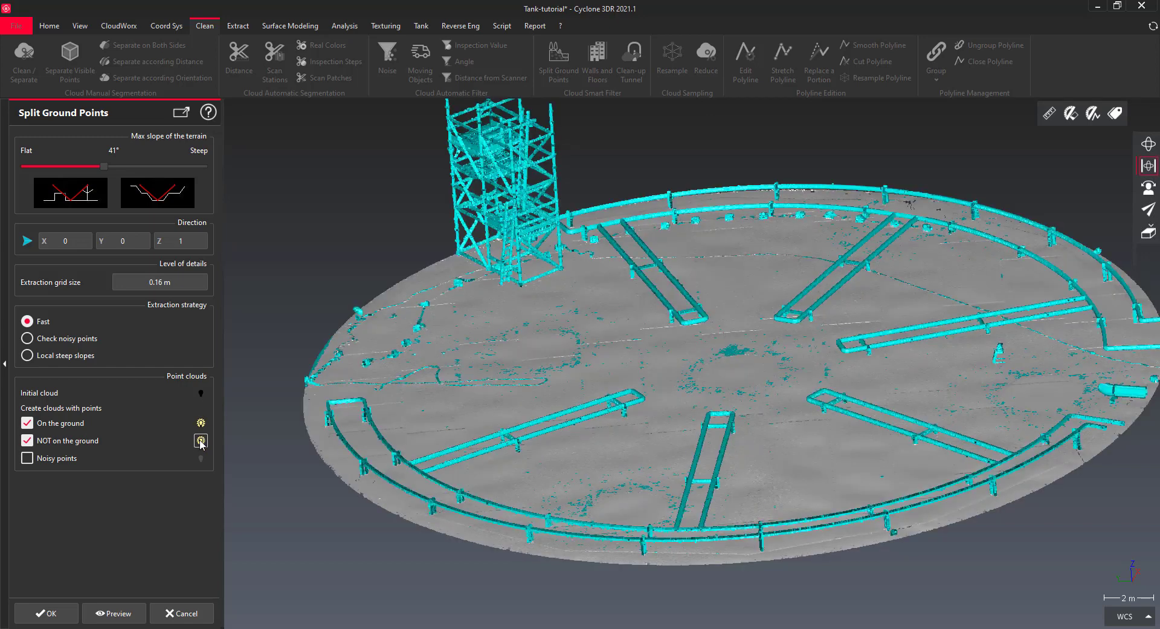
pyautogui.click(53, 614)
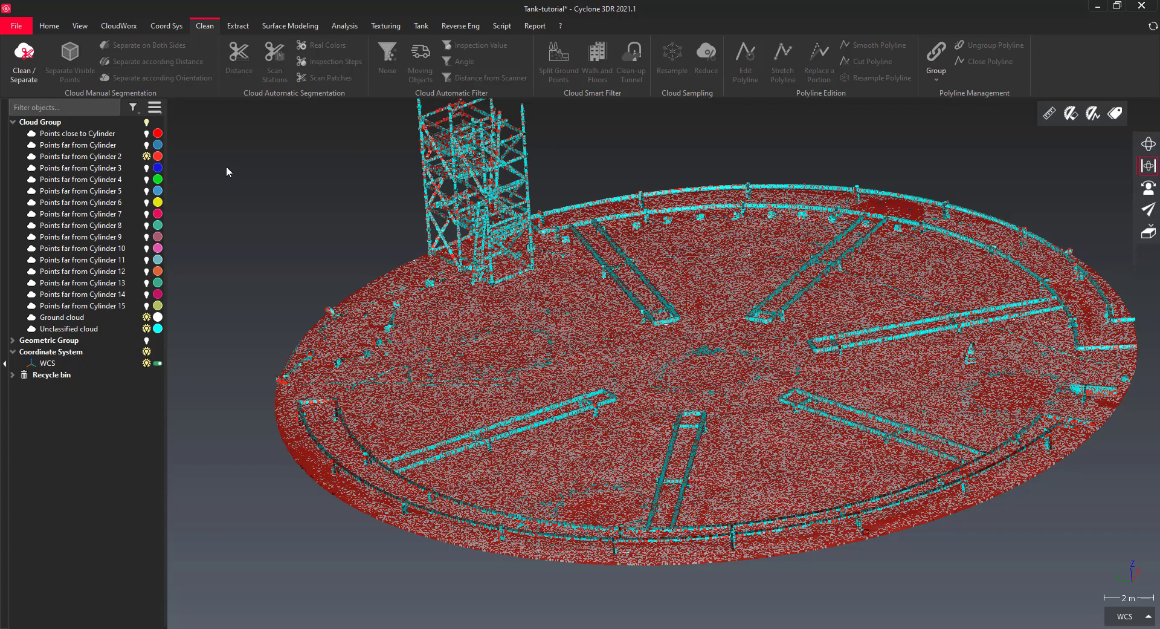
# - Hide the original bottom cloud and the ground cloud, leaving only the unclassified points of scaffolding and equipment on display
pyautogui.click(146, 156)
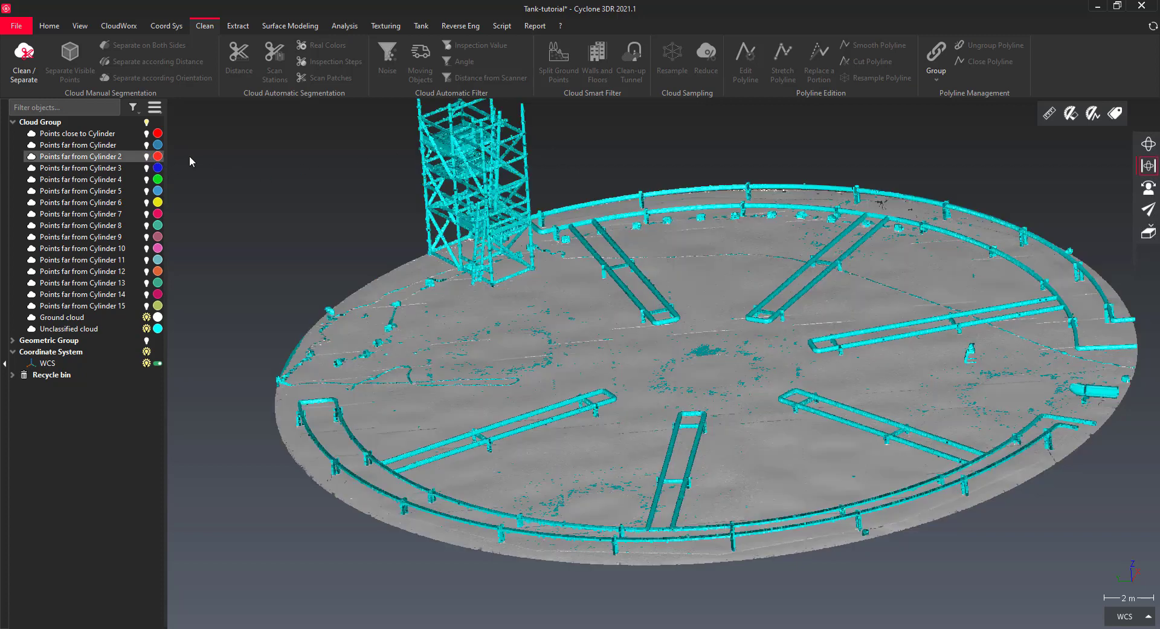
pyautogui.click(502, 228)
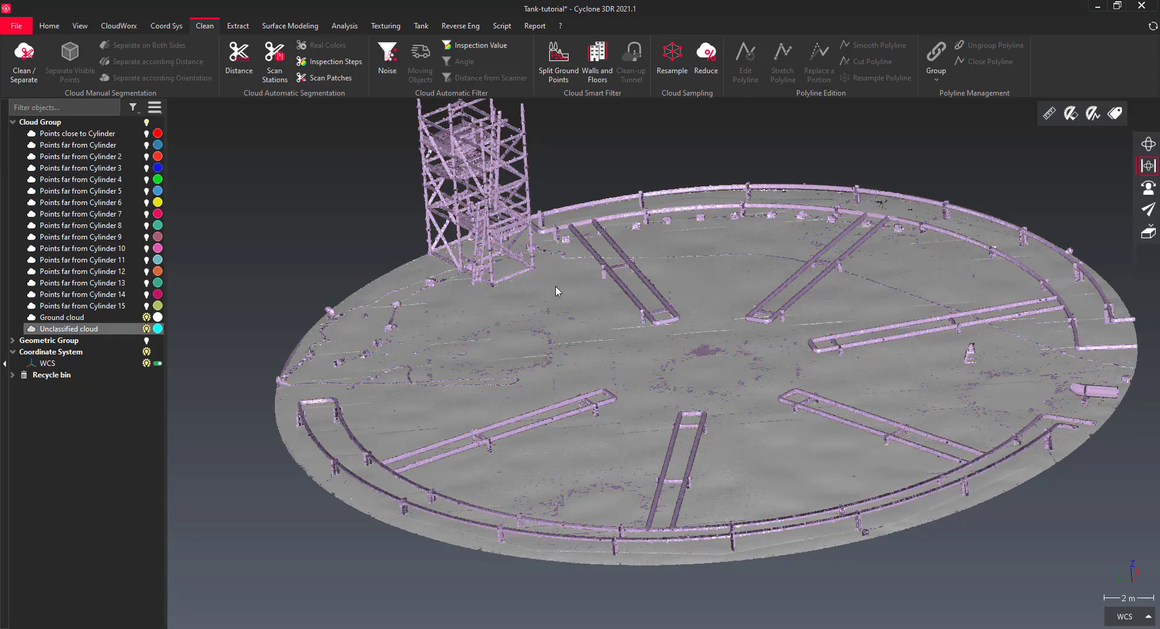
pyautogui.click(556, 285)
pyautogui.rightClick(556, 285)
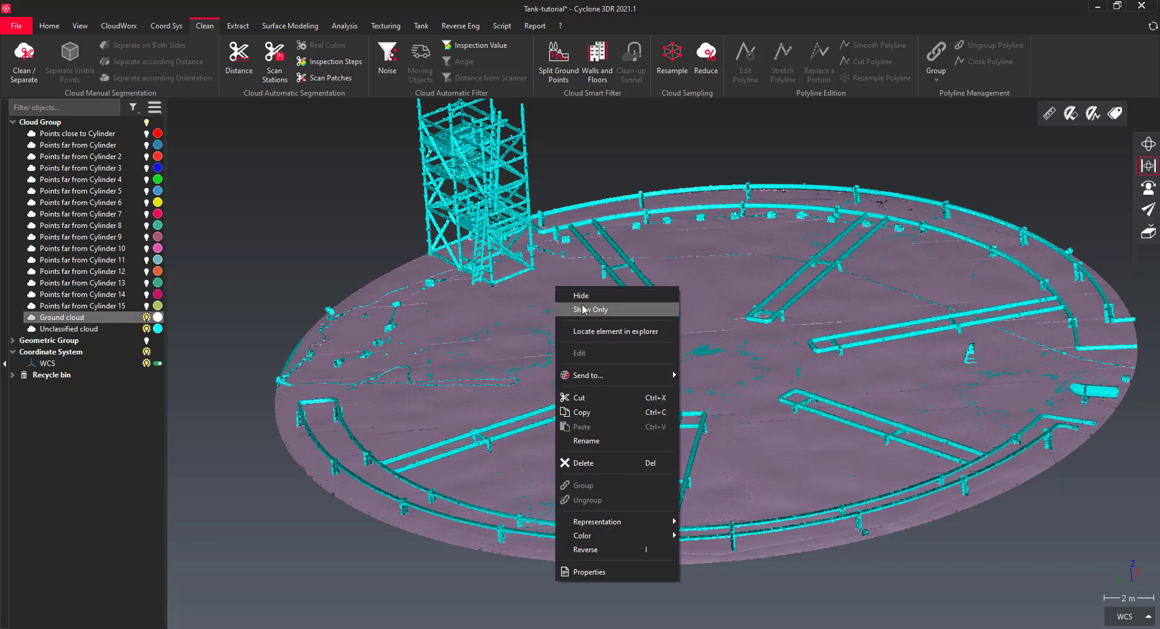
pyautogui.click(582, 296)
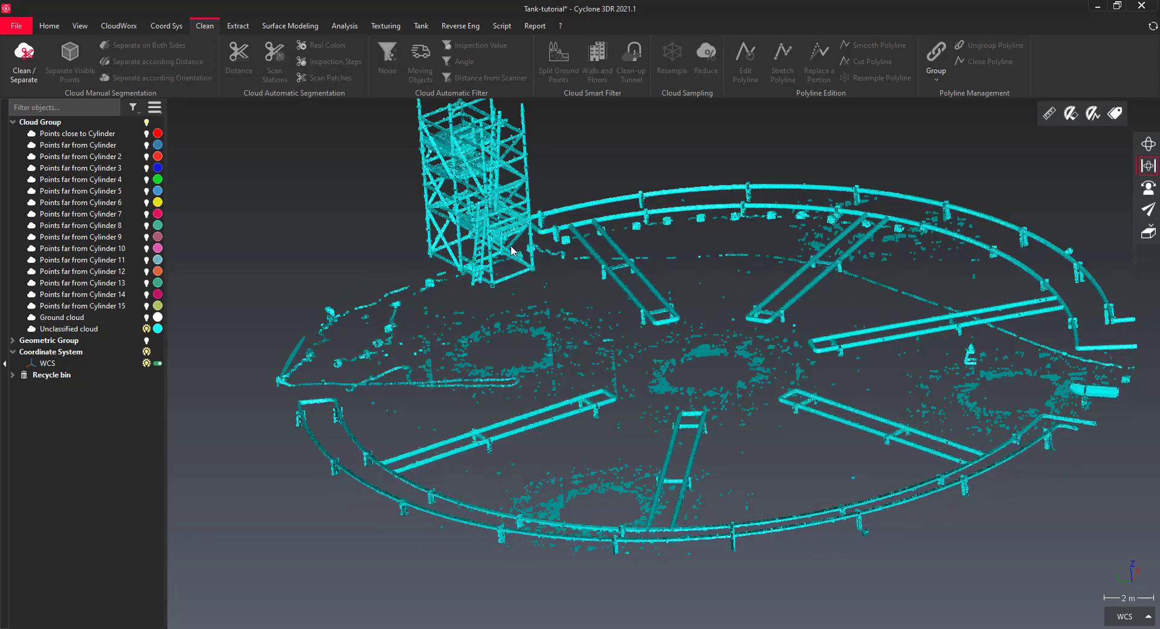
pyautogui.moveTo(512, 246)
pyautogui.mouseDown()
pyautogui.moveTo(518, 229)
pyautogui.moveTo(515, 256)
pyautogui.mouseUp()
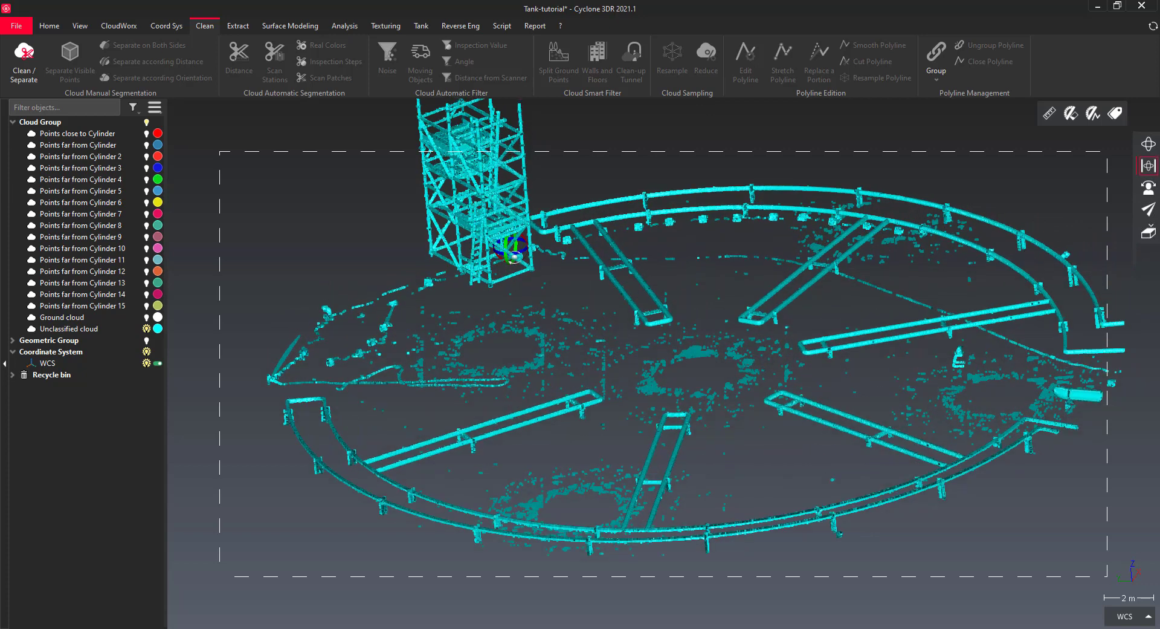
# - Hide the unclassified cloud and display the shell points close to the cylinder together with the ground cloud
pyautogui.click(146, 329)
pyautogui.click(146, 133)
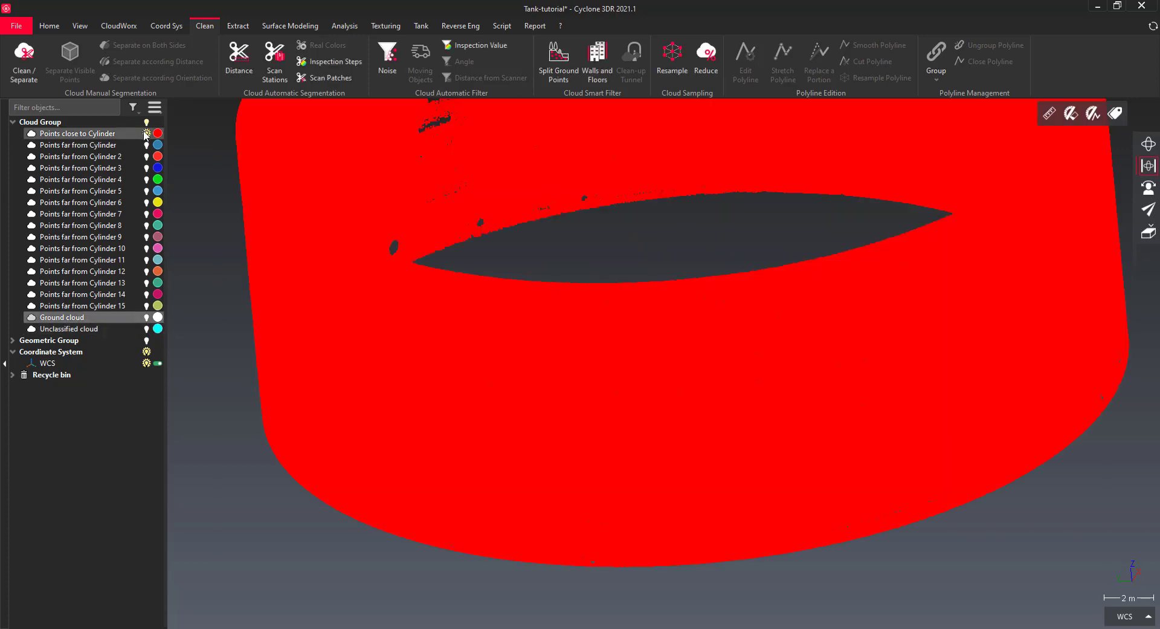
pyautogui.keyDown('ctrl'); pyautogui.scroll(-1, 647, 378); pyautogui.keyUp('ctrl')
pyautogui.moveTo(647, 378); pyautogui.dragTo(643, 422)
pyautogui.moveTo(624, 461); pyautogui.dragTo(515, 536, button='middle')
pyautogui.click(146, 317)
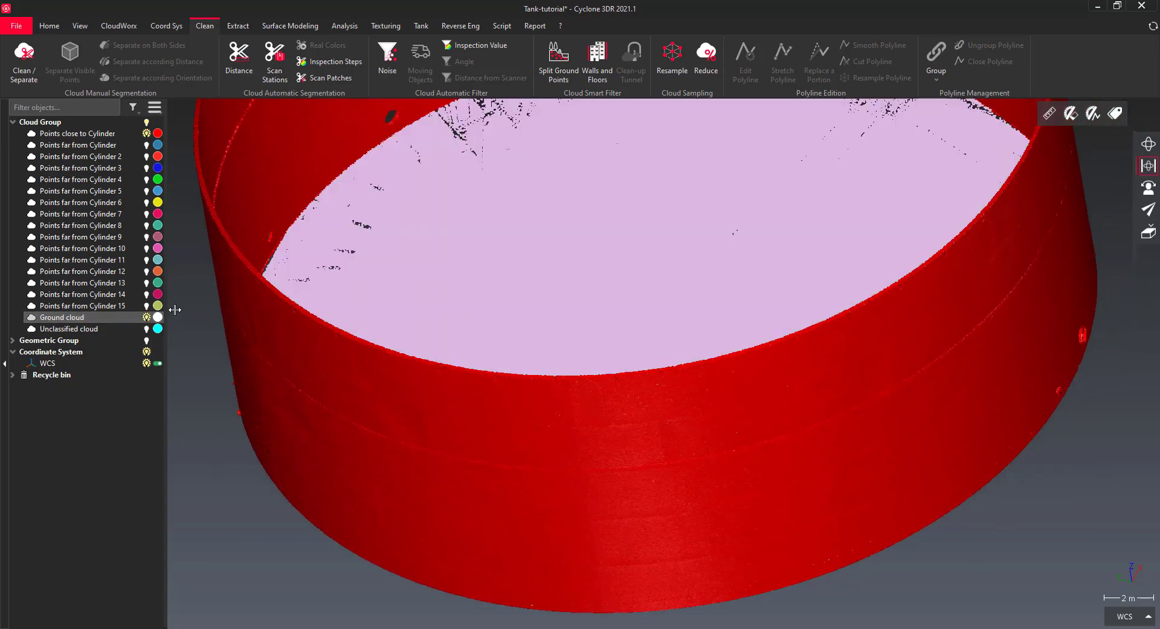
pyautogui.moveTo(552, 386); pyautogui.dragTo(615, 400)
pyautogui.moveTo(623, 383); pyautogui.dragTo(495, 491)
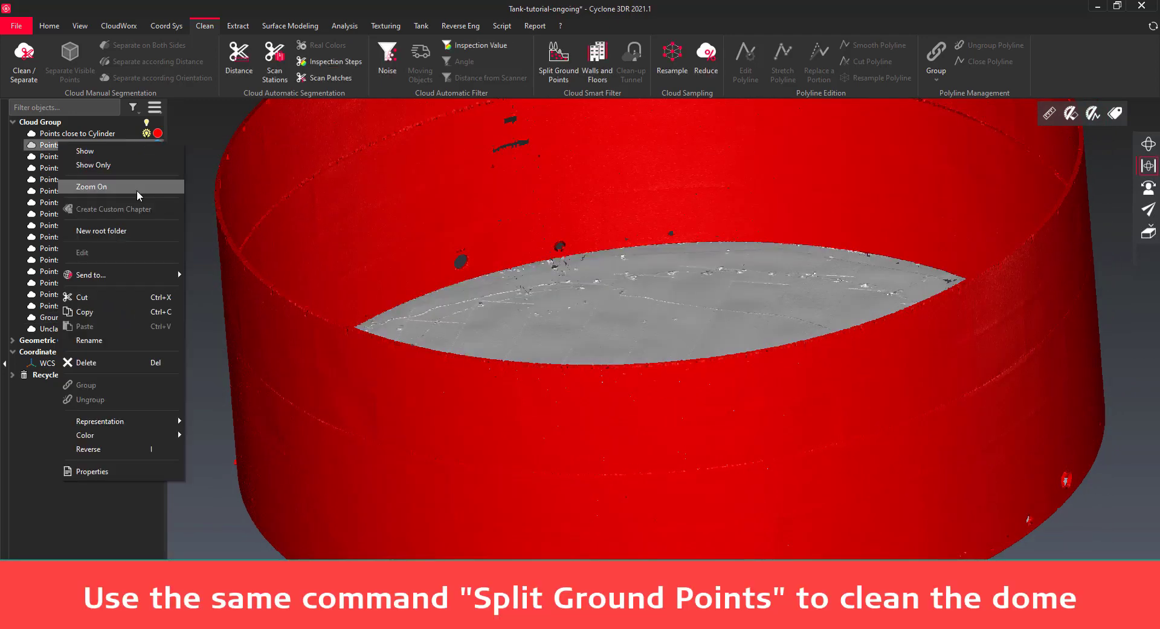
# - Isolate the tank's roof cloud and preview Split Ground Points on it with the direction's Z component set to -1
pyautogui.click(91, 186)
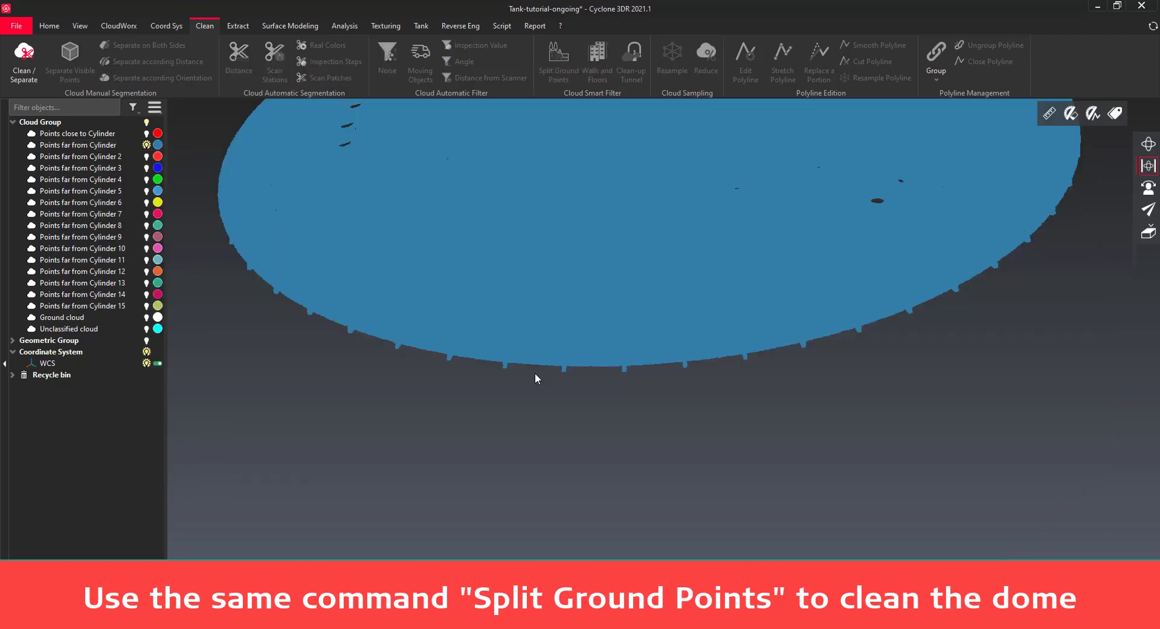
pyautogui.moveTo(578, 296); pyautogui.dragTo(604, 150)
pyautogui.click(539, 371)
pyautogui.click(558, 60)
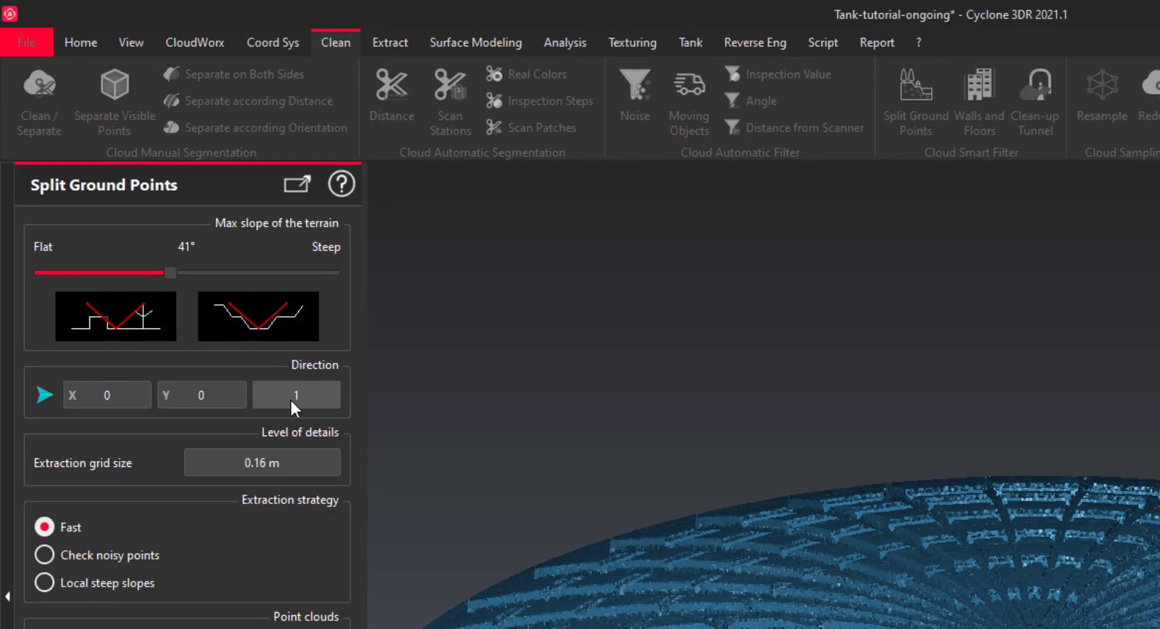
pyautogui.click(291, 397)
pyautogui.write('-1')
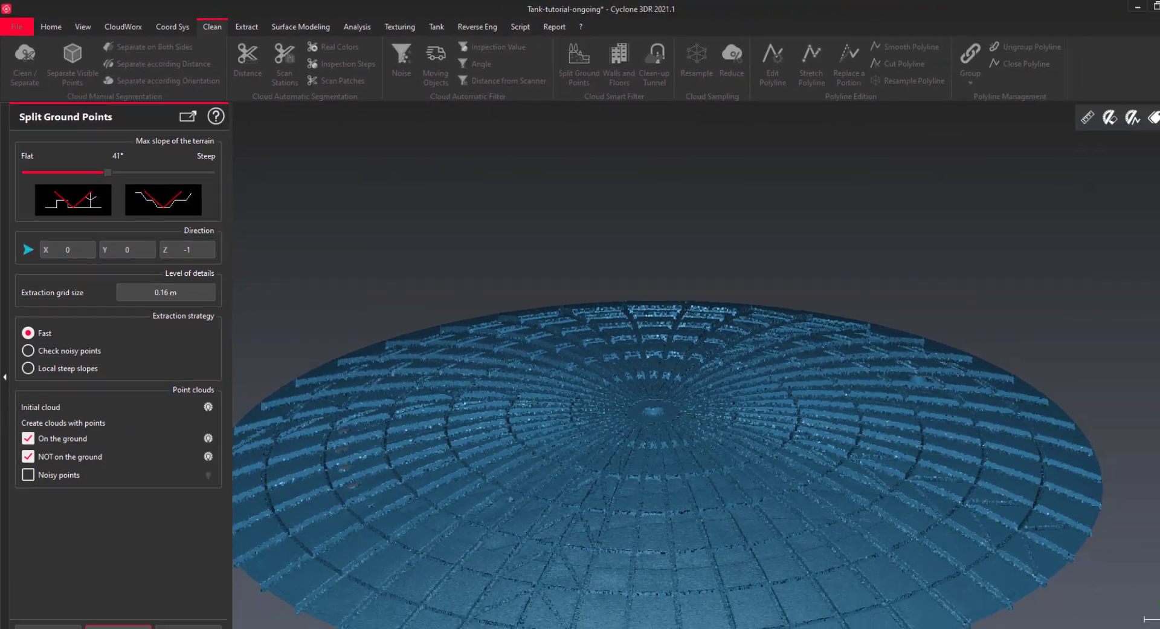
pyautogui.click(114, 613)
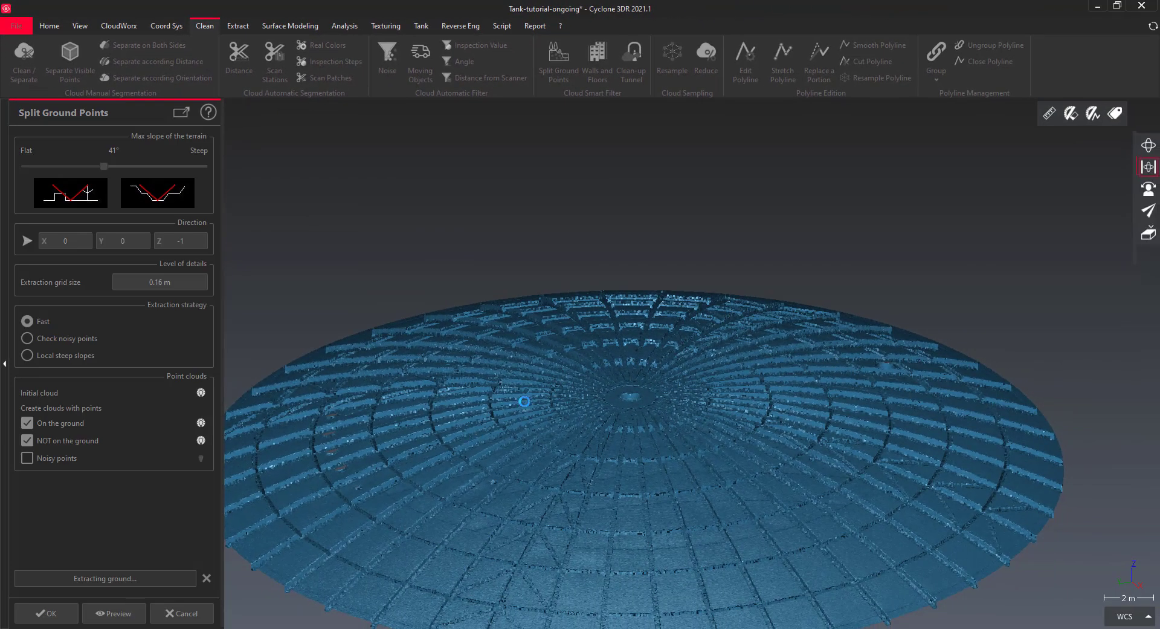
pyautogui.moveTo(582, 363); pyautogui.dragTo(669, 355)
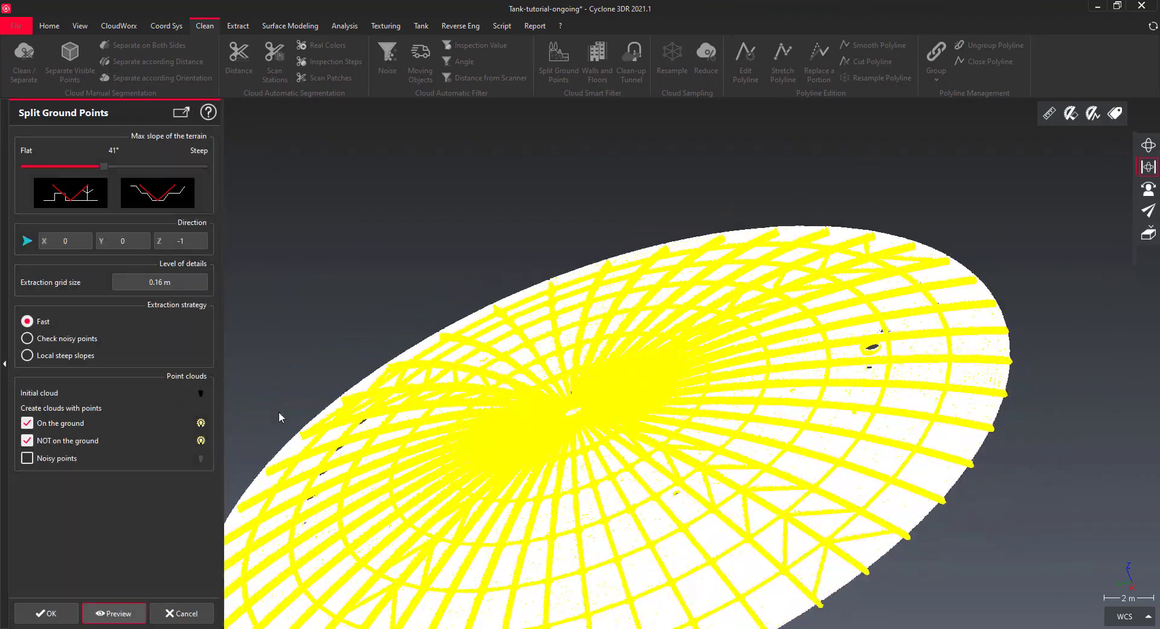